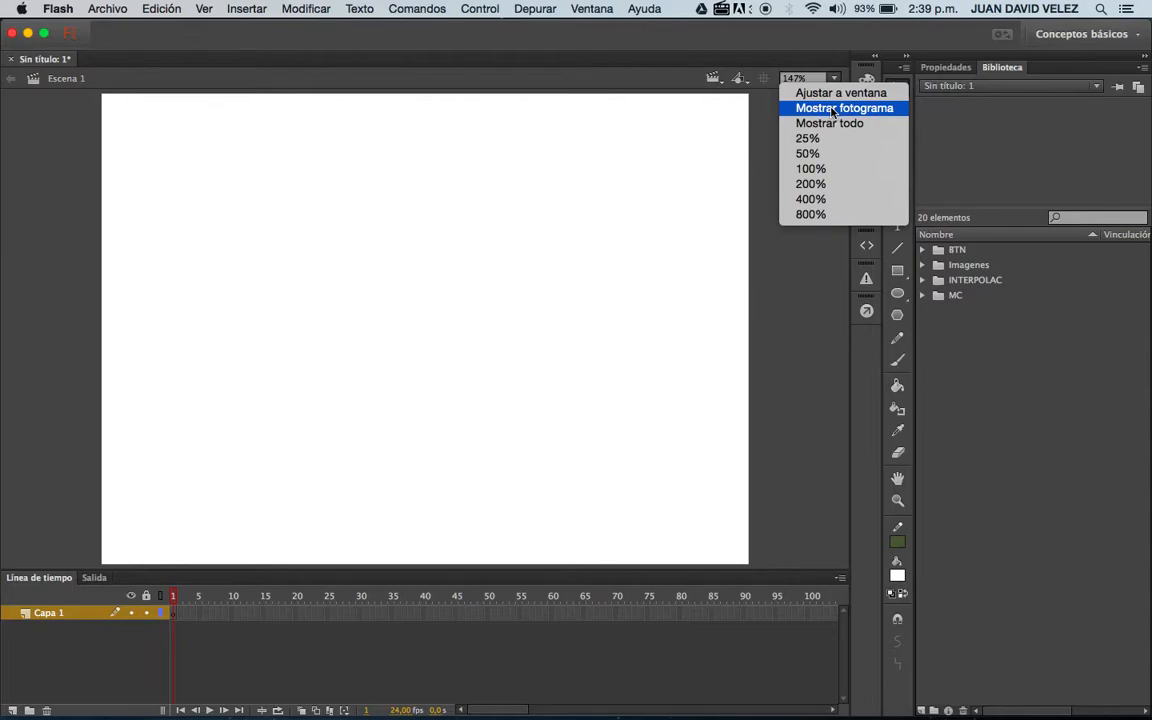
Draw a small rectangle in the stage's upper-left area, fill it with blue #0000CC and move it slightly down.
{"action": "left_click", "coordinate": [840, 107]}
{"action": "left_click", "coordinate": [835, 80]}
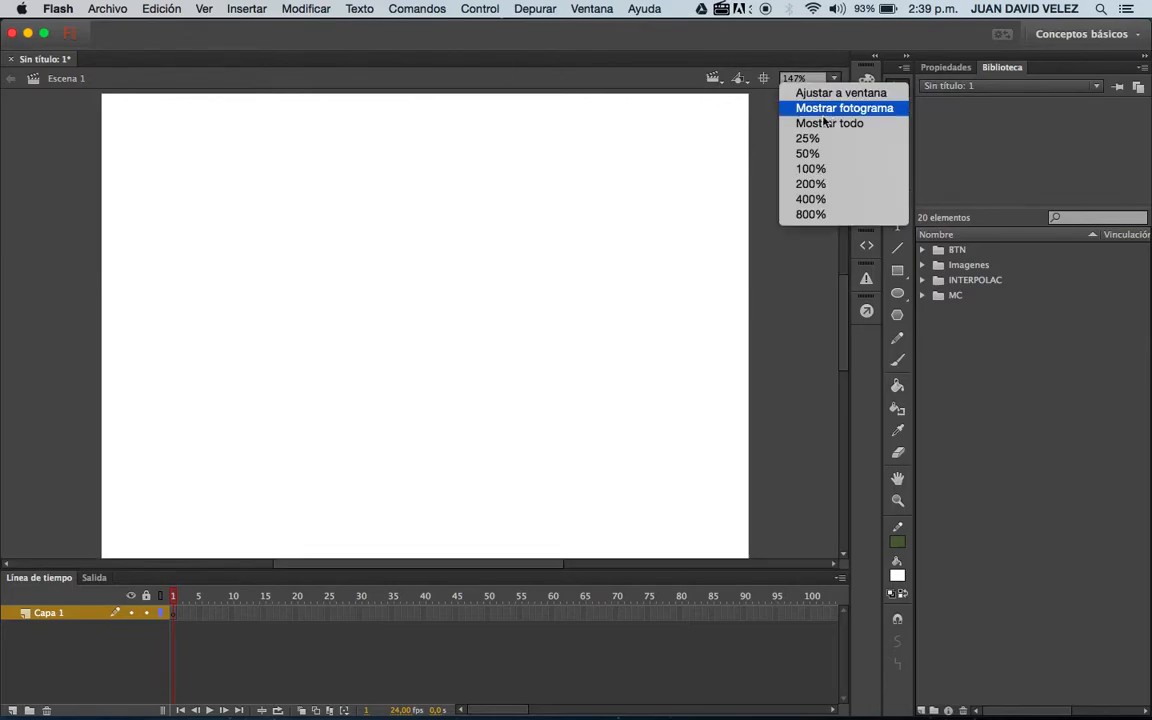
{"action": "left_click", "coordinate": [816, 171]}
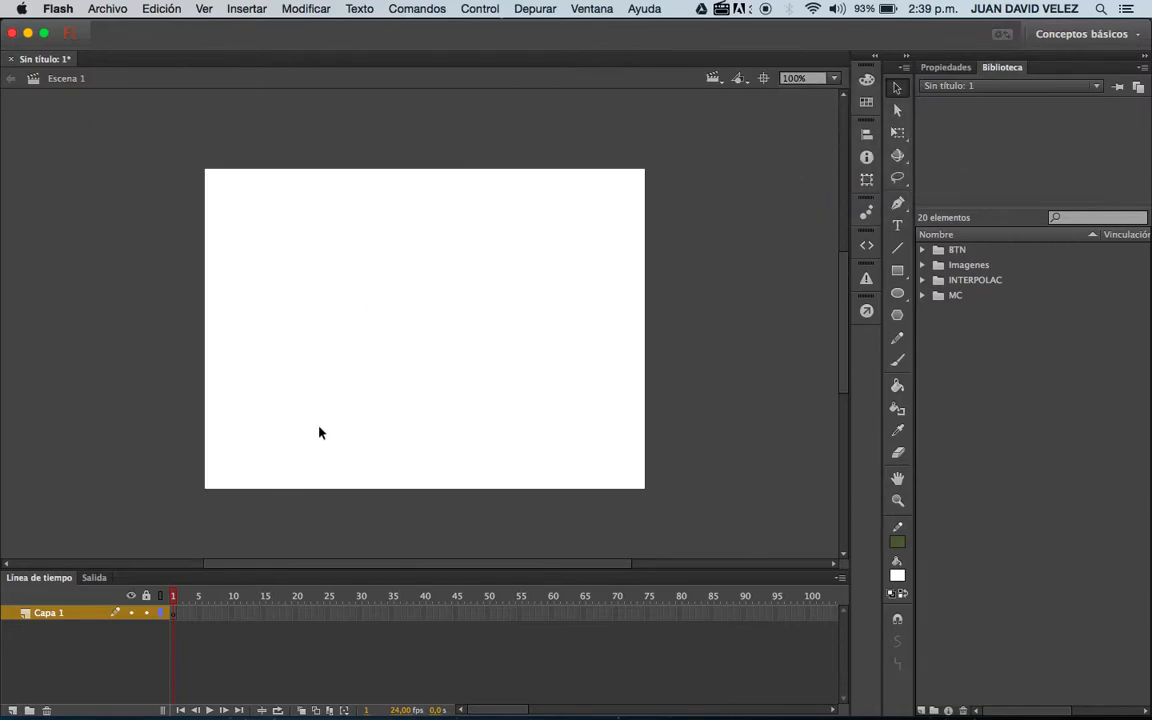
{"action": "left_click", "coordinate": [897, 270]}
{"action": "left_click_drag", "start_coordinate": [258, 244], "coordinate": [352, 281]}
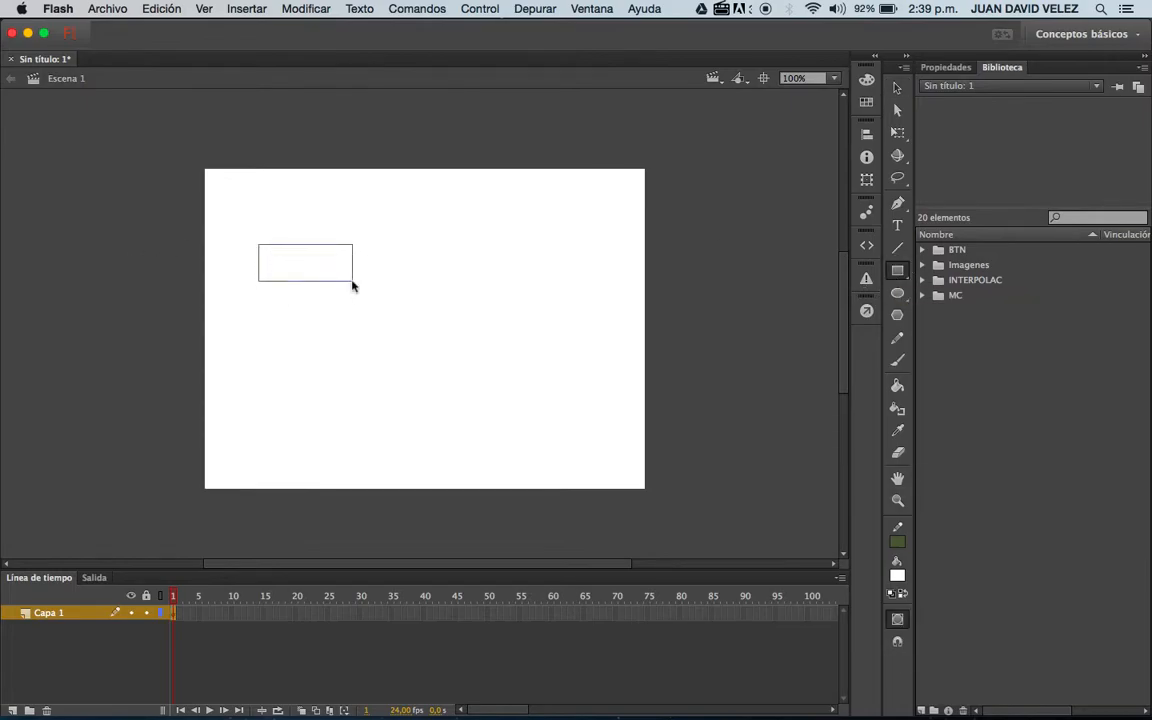
{"action": "left_click", "coordinate": [897, 574]}
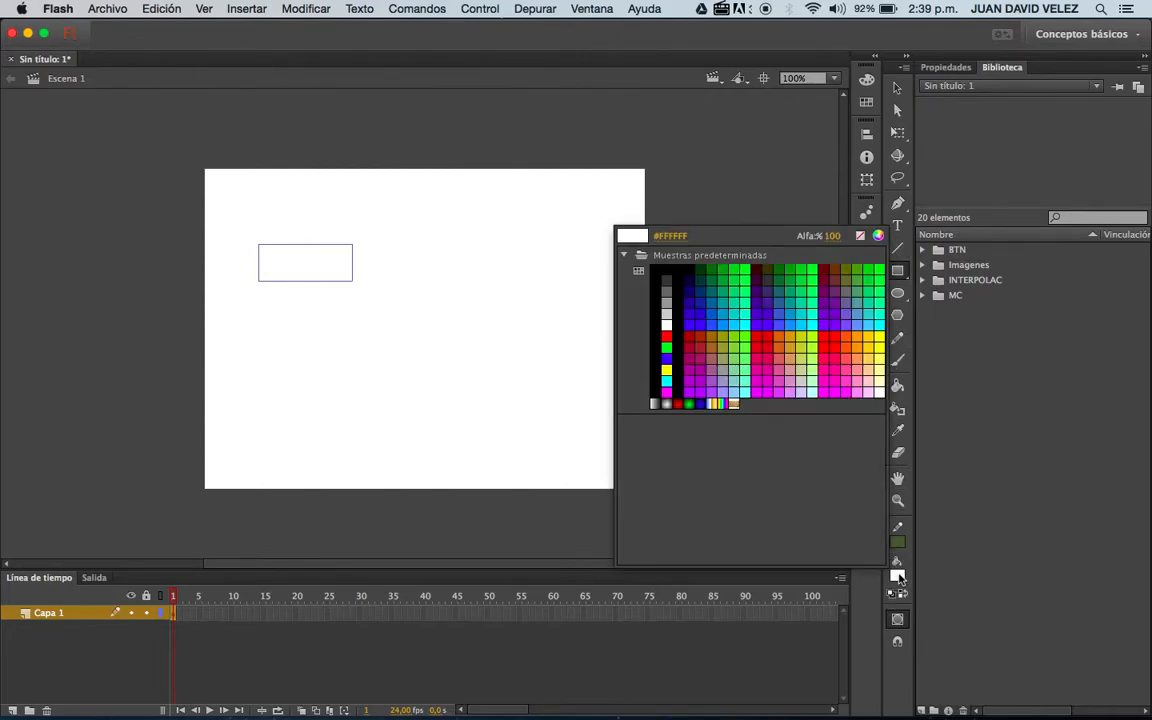
{"action": "left_click", "coordinate": [689, 312]}
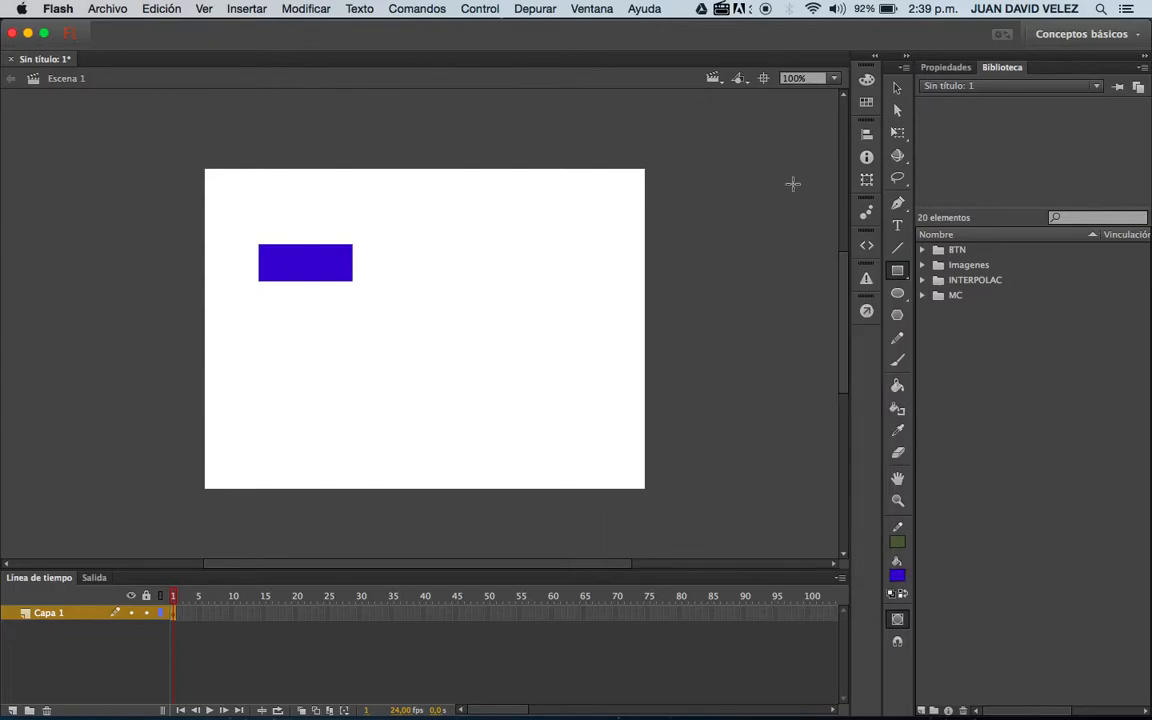
{"action": "key", "text": "v"}
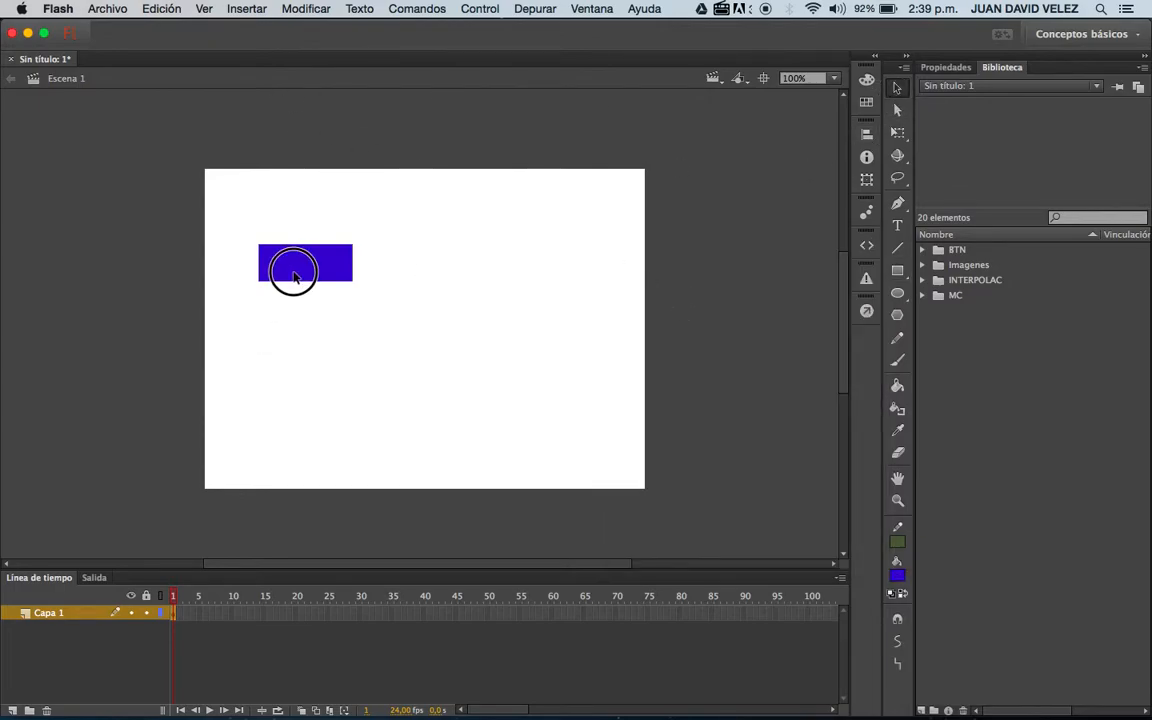
{"action": "left_click_drag", "start_coordinate": [295, 276], "coordinate": [303, 290]}
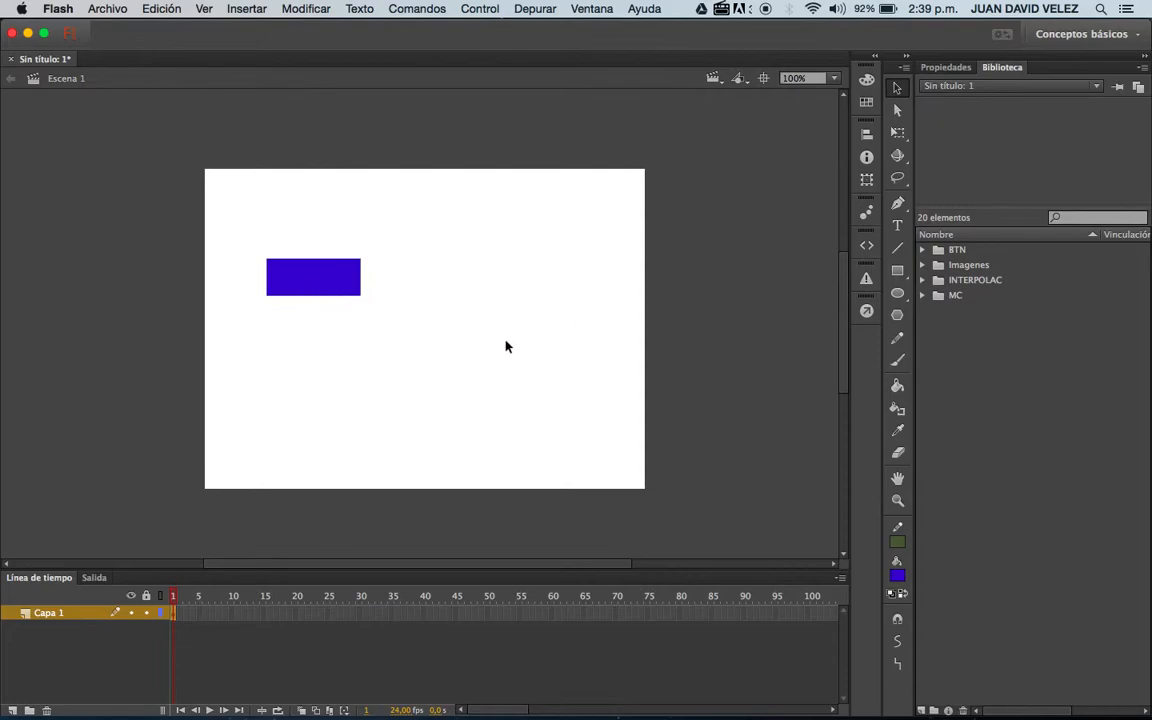
Add the text "inicio" beside the blue rectangle and move it onto the rectangle.
{"action": "left_click", "coordinate": [897, 225]}
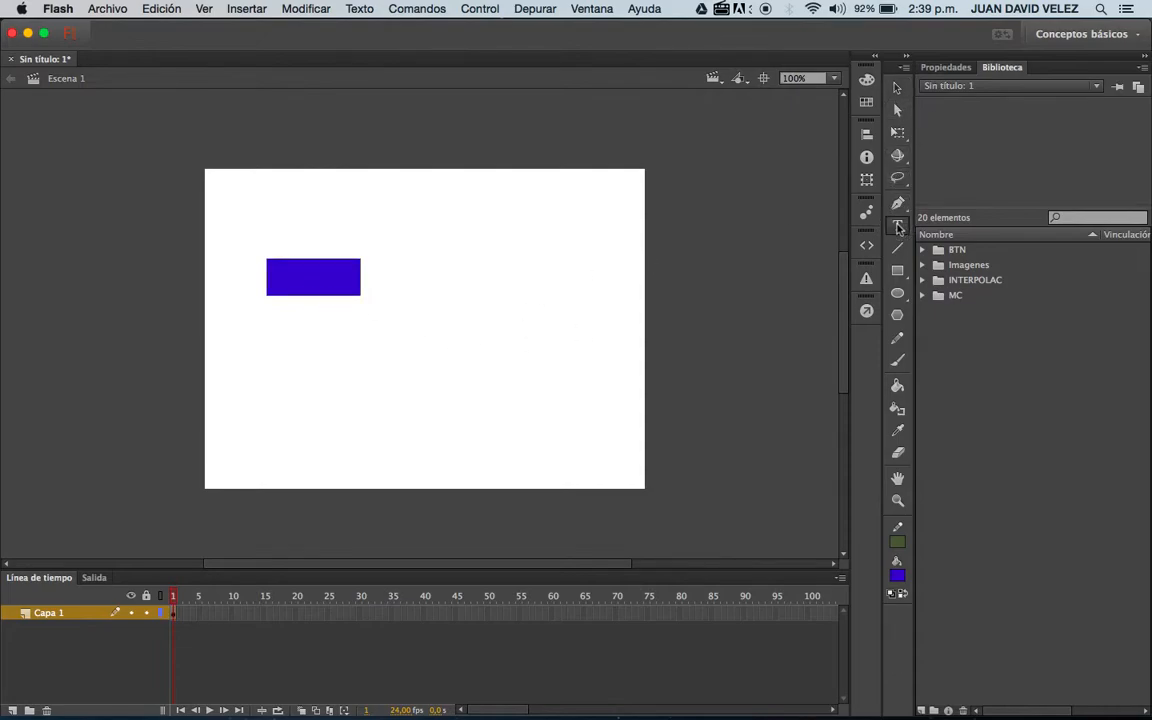
{"action": "left_click", "coordinate": [412, 296]}
{"action": "type", "text": "inicio"}
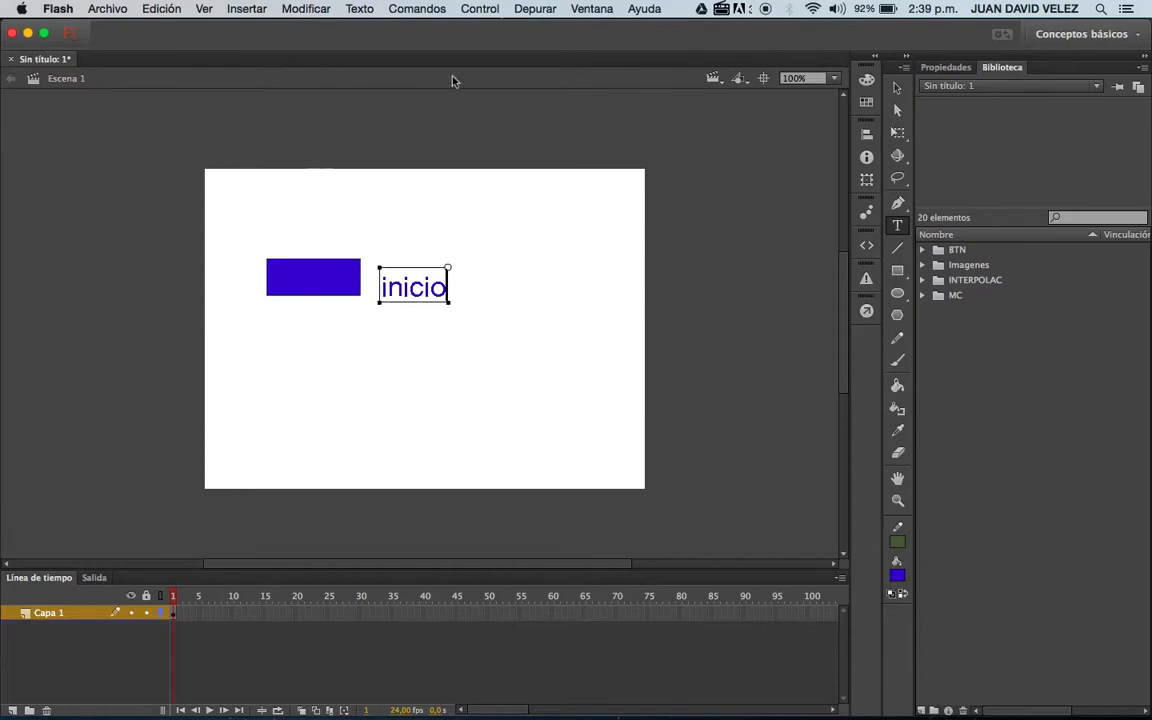
{"action": "left_click", "coordinate": [897, 90]}
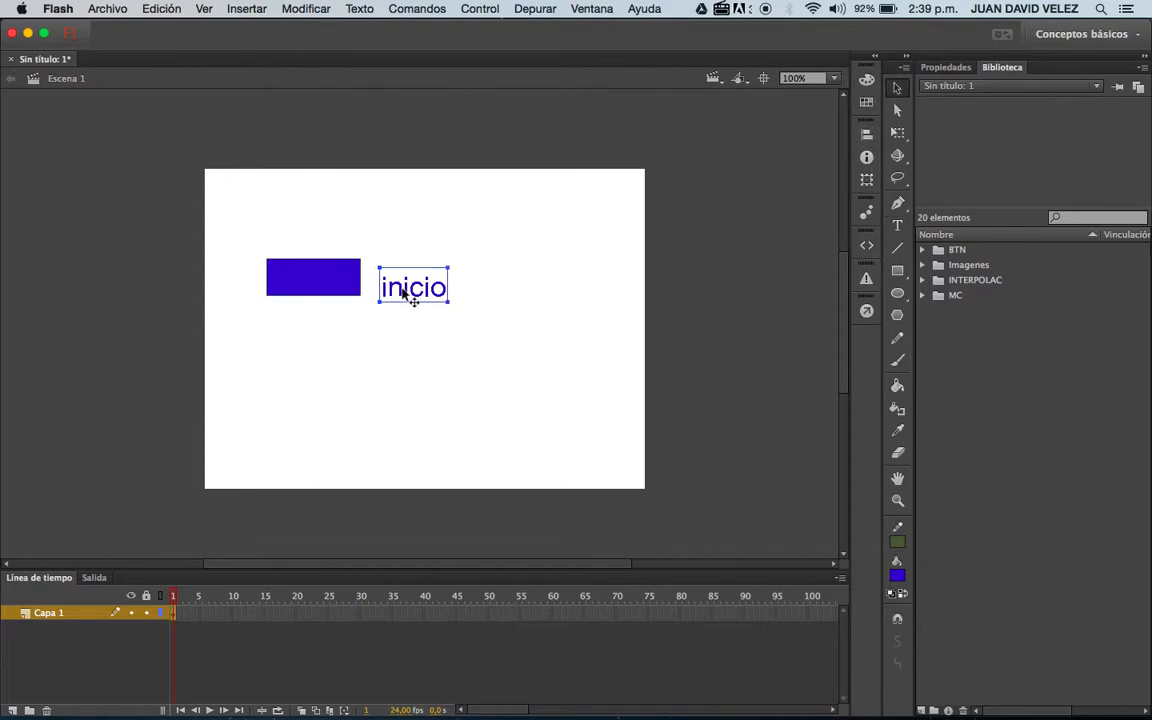
{"action": "left_click", "coordinate": [310, 280]}
{"action": "left_click_drag", "start_coordinate": [308, 276], "coordinate": [309, 279]}
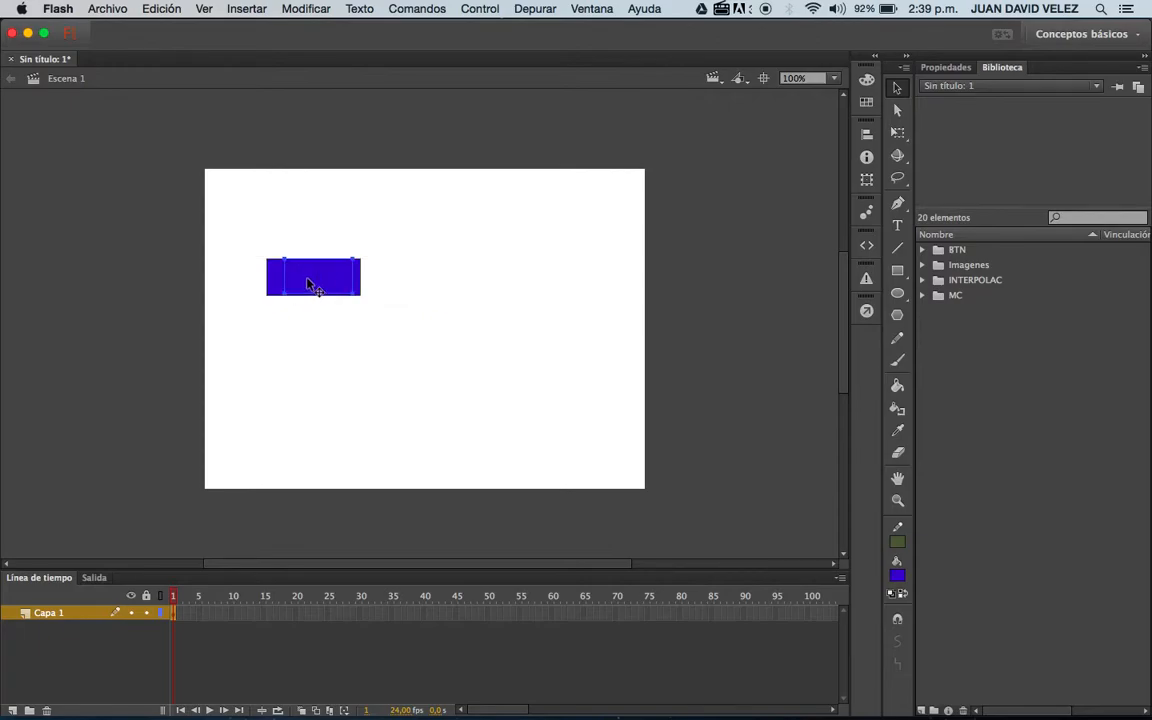
Set the "inicio" text colour to white and move it over to the rectangle's right edge.
{"action": "left_click", "coordinate": [897, 575]}
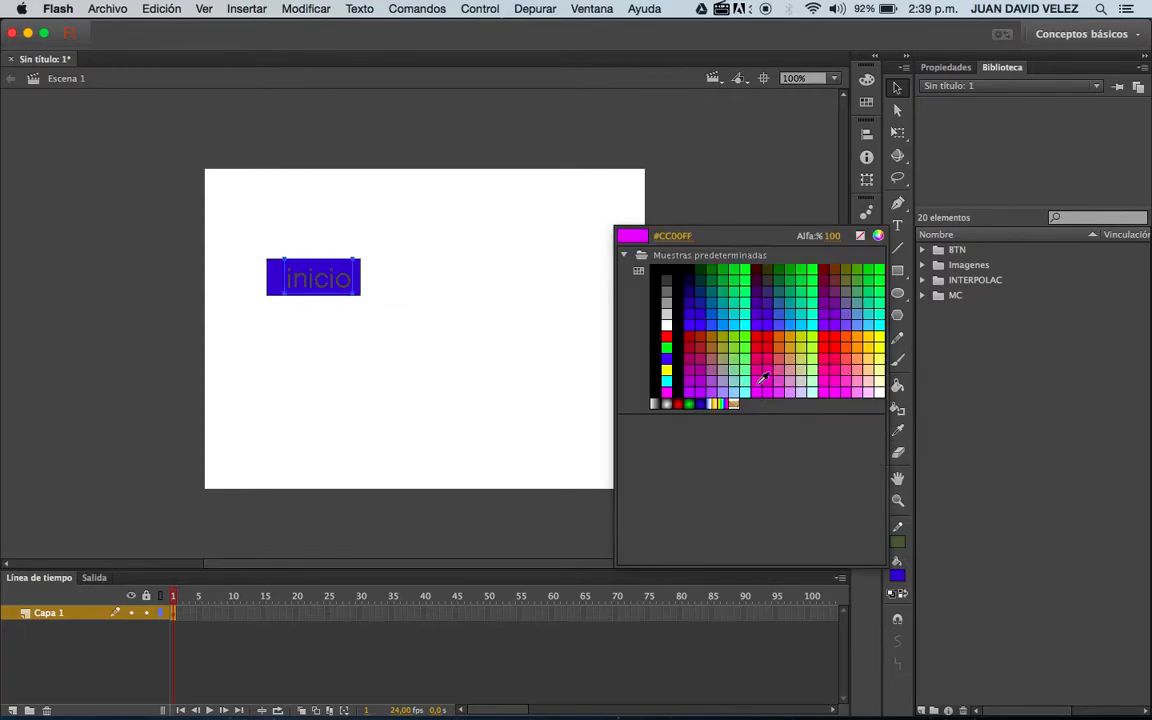
{"action": "left_click", "coordinate": [666, 326]}
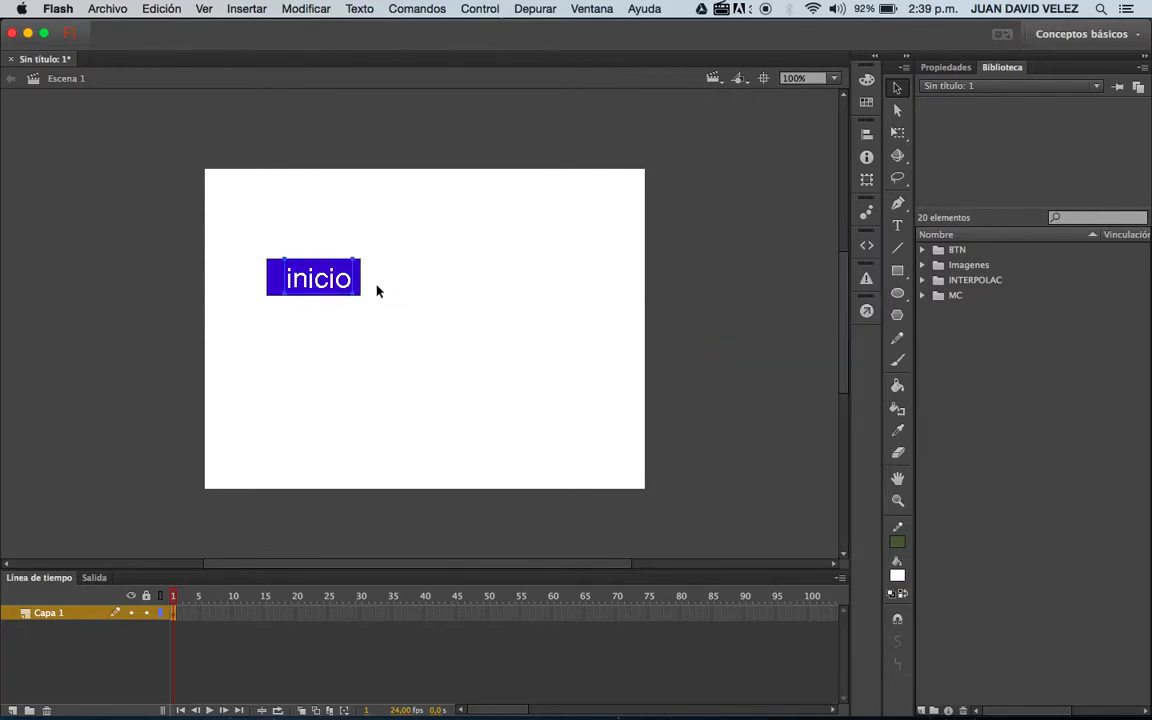
{"action": "left_click", "coordinate": [319, 281]}
{"action": "left_click_drag", "start_coordinate": [319, 281], "coordinate": [328, 285]}
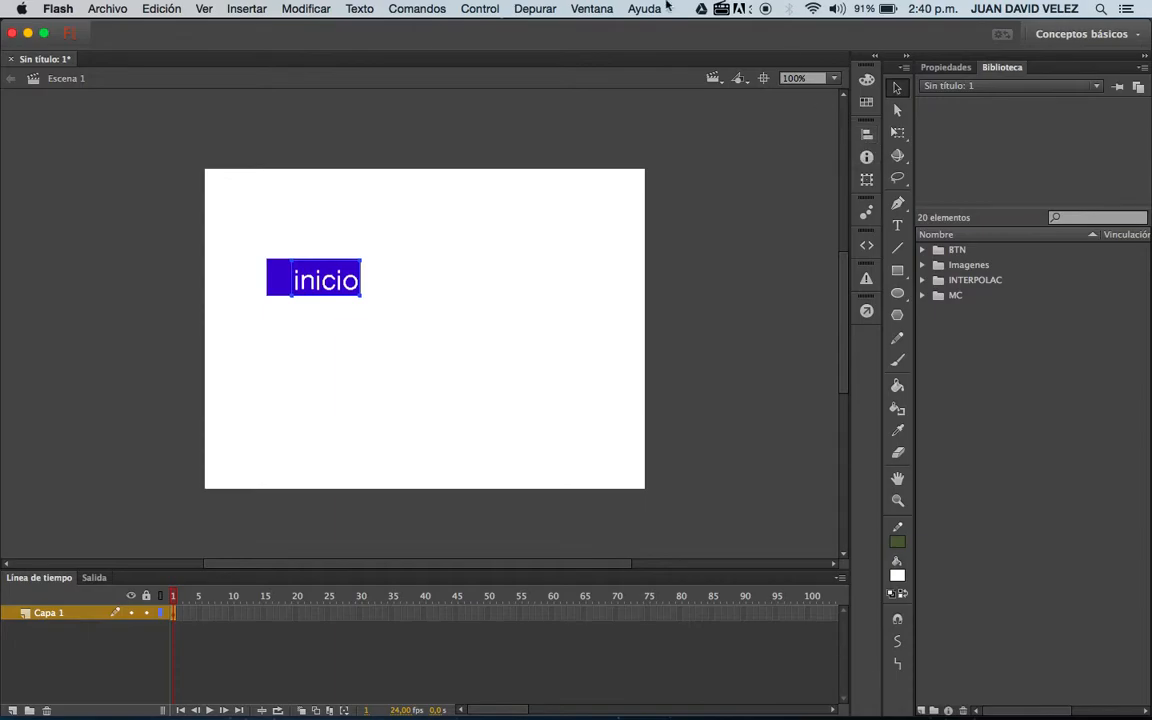
Try left and right alignment for the "inicio" text, and center it horizontally and vertically on the blue rectangle.
{"action": "left_click", "coordinate": [594, 8]}
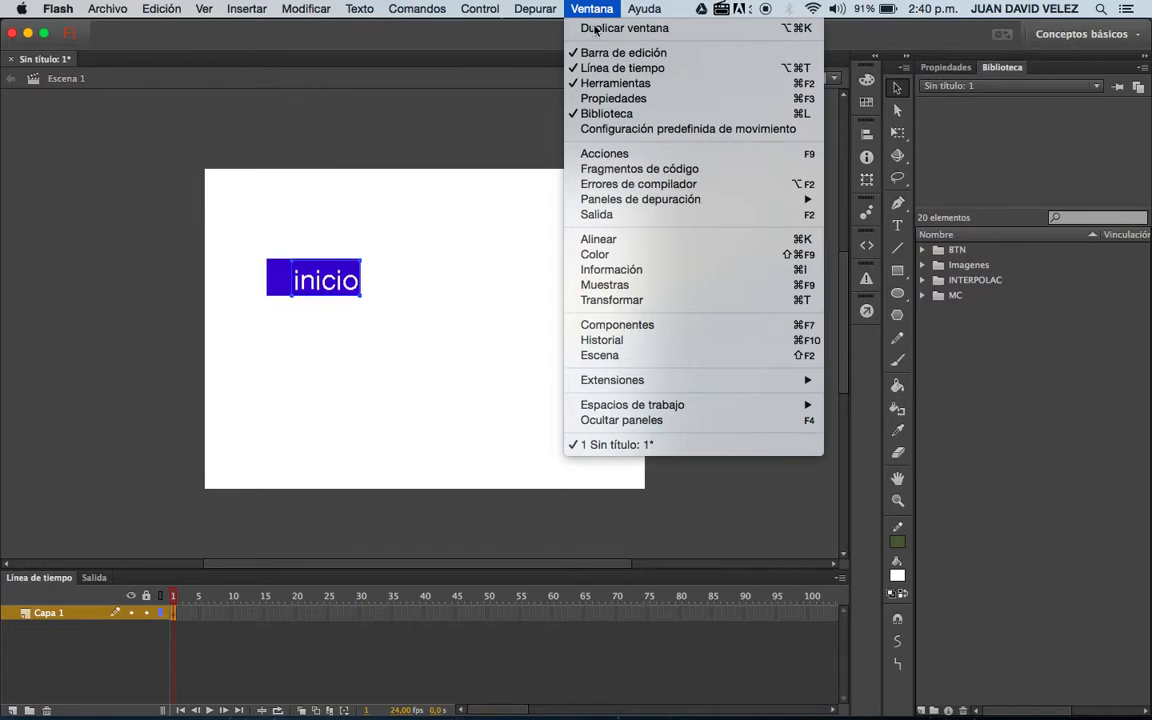
{"action": "left_click", "coordinate": [612, 241]}
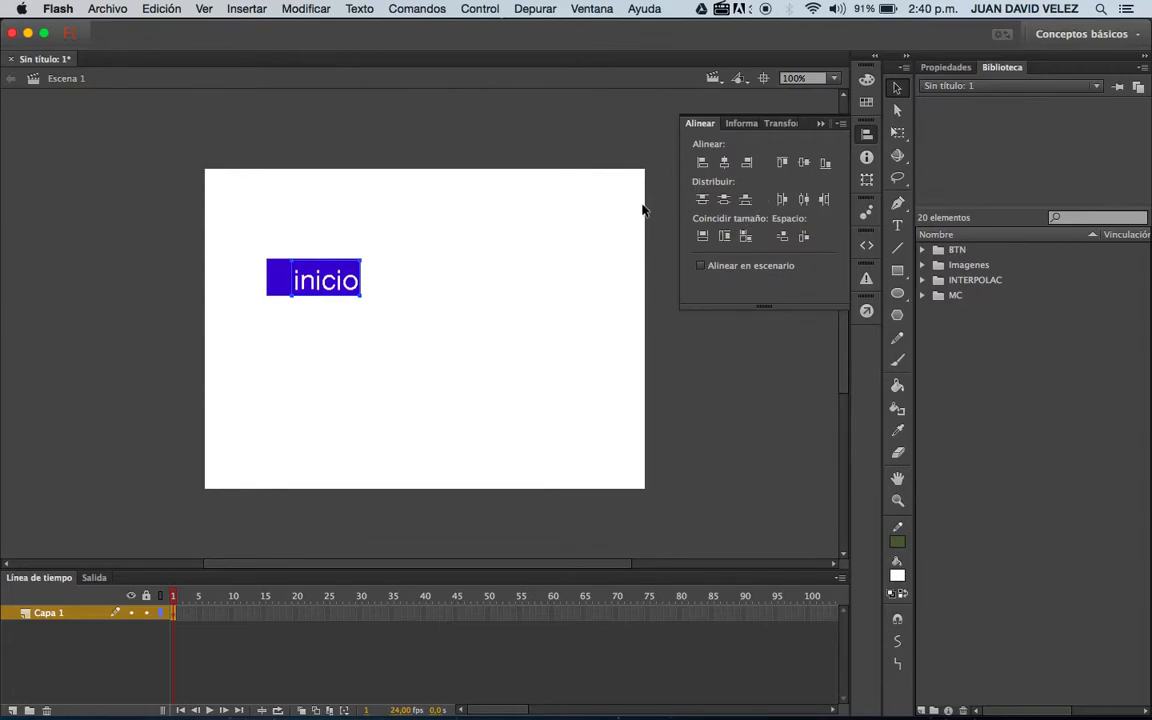
{"action": "left_click", "coordinate": [703, 163]}
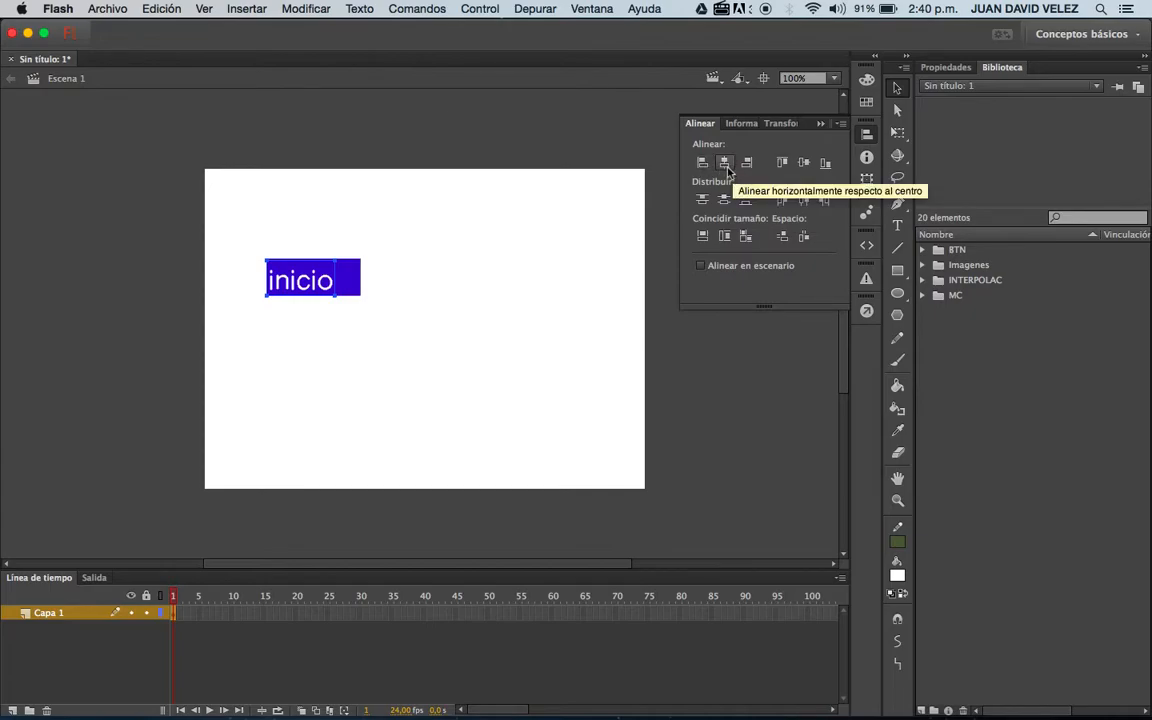
{"action": "left_click", "coordinate": [725, 163]}
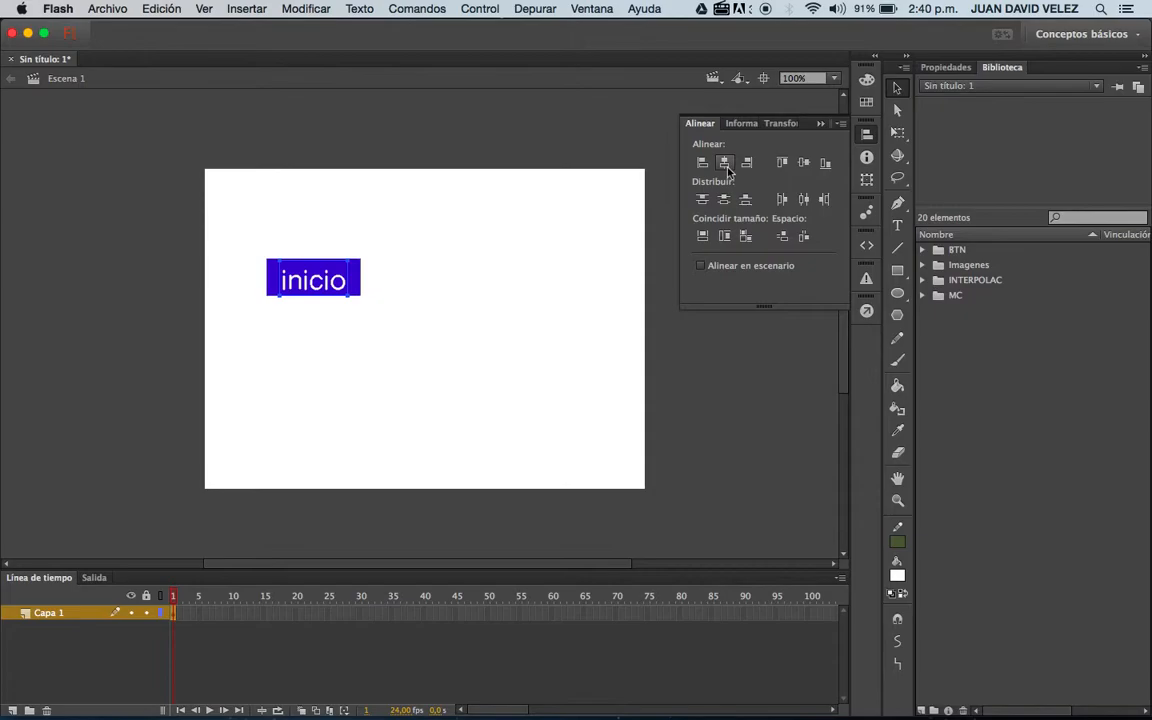
{"action": "left_click", "coordinate": [744, 170]}
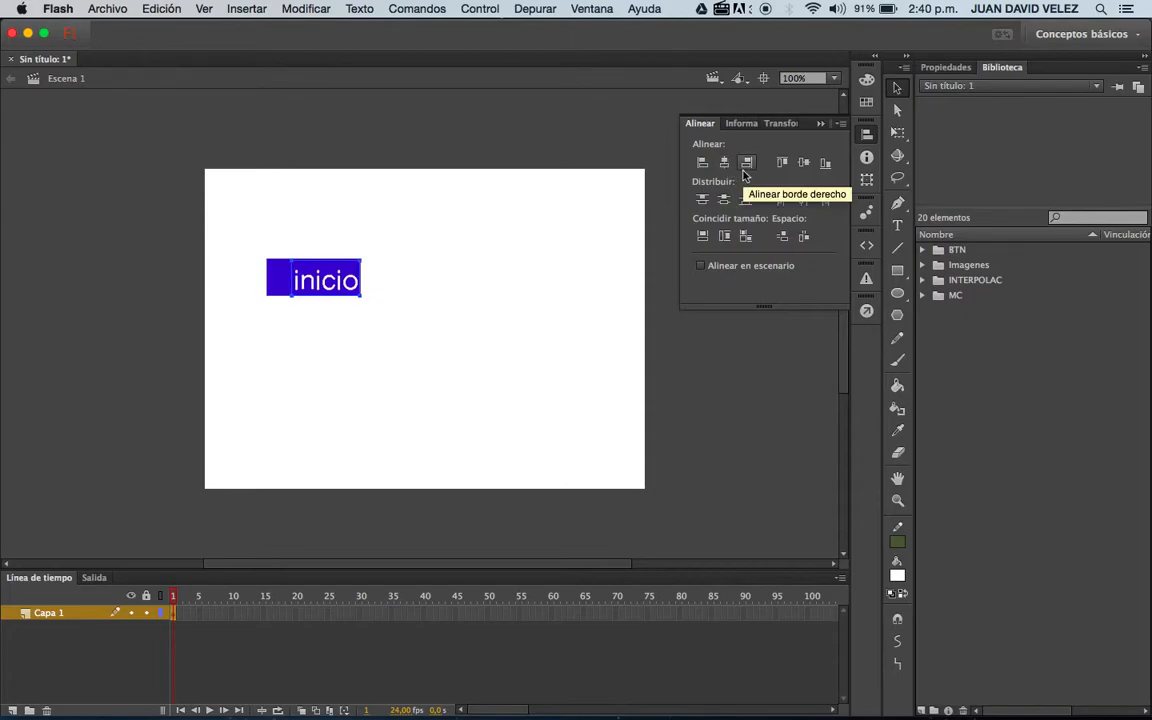
{"action": "left_click", "coordinate": [725, 163]}
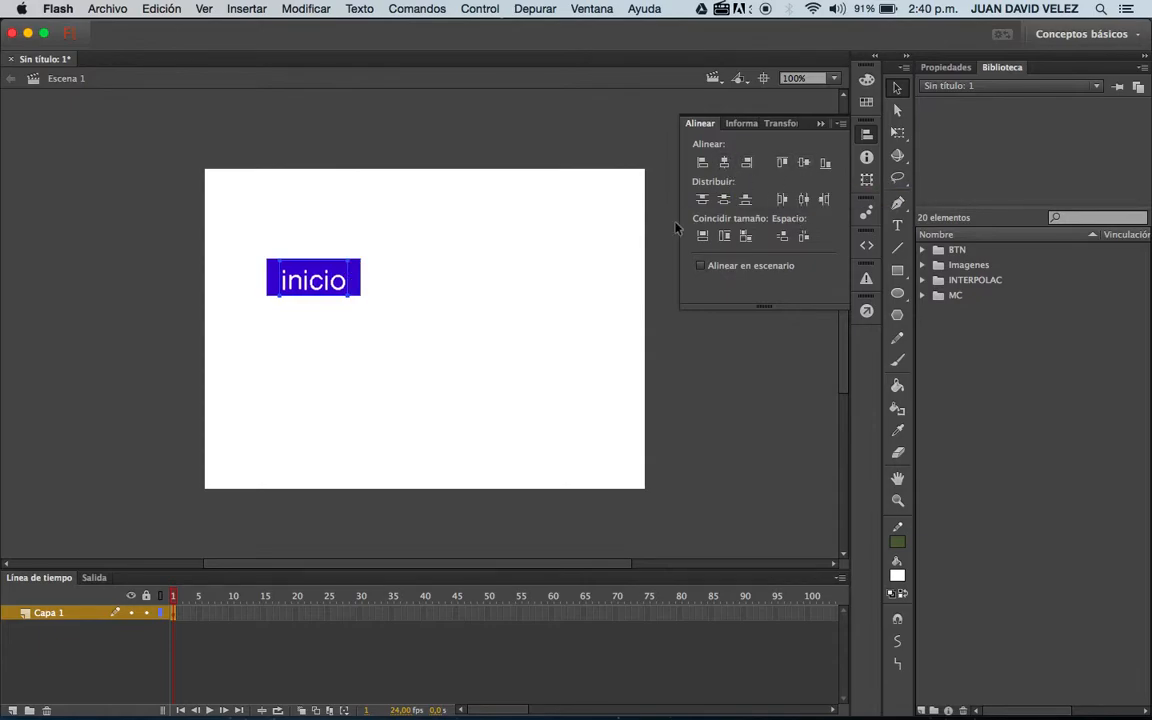
{"action": "left_click", "coordinate": [803, 168]}
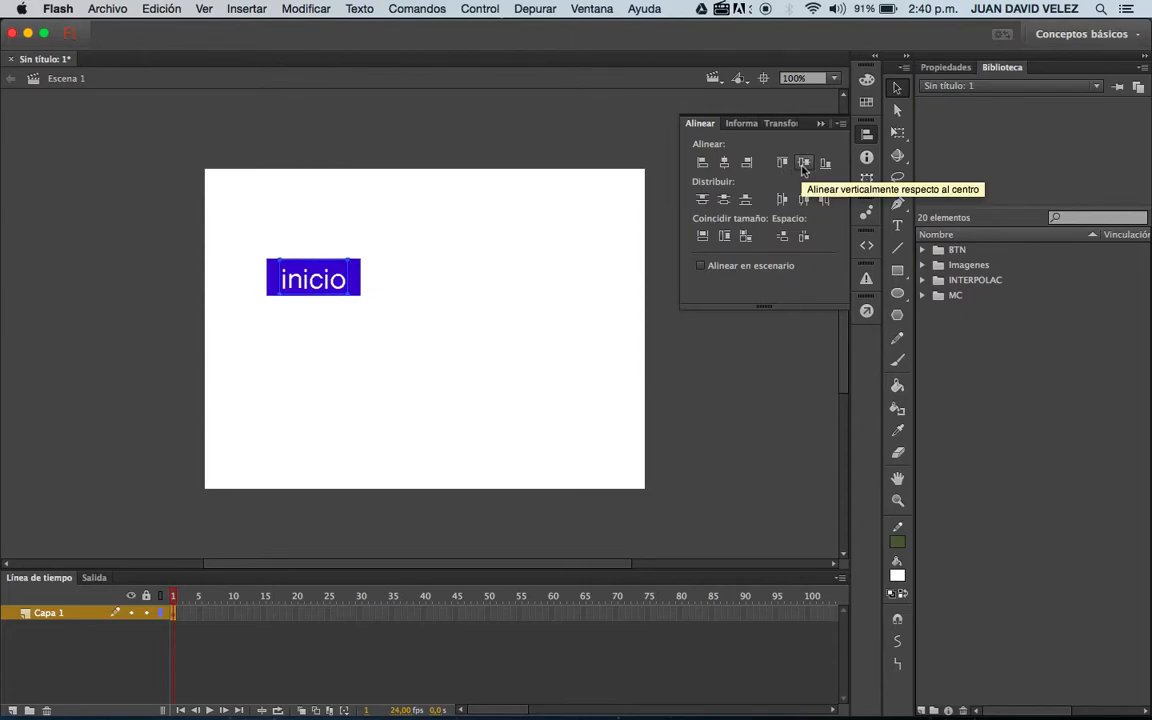
{"action": "left_click", "coordinate": [605, 322]}
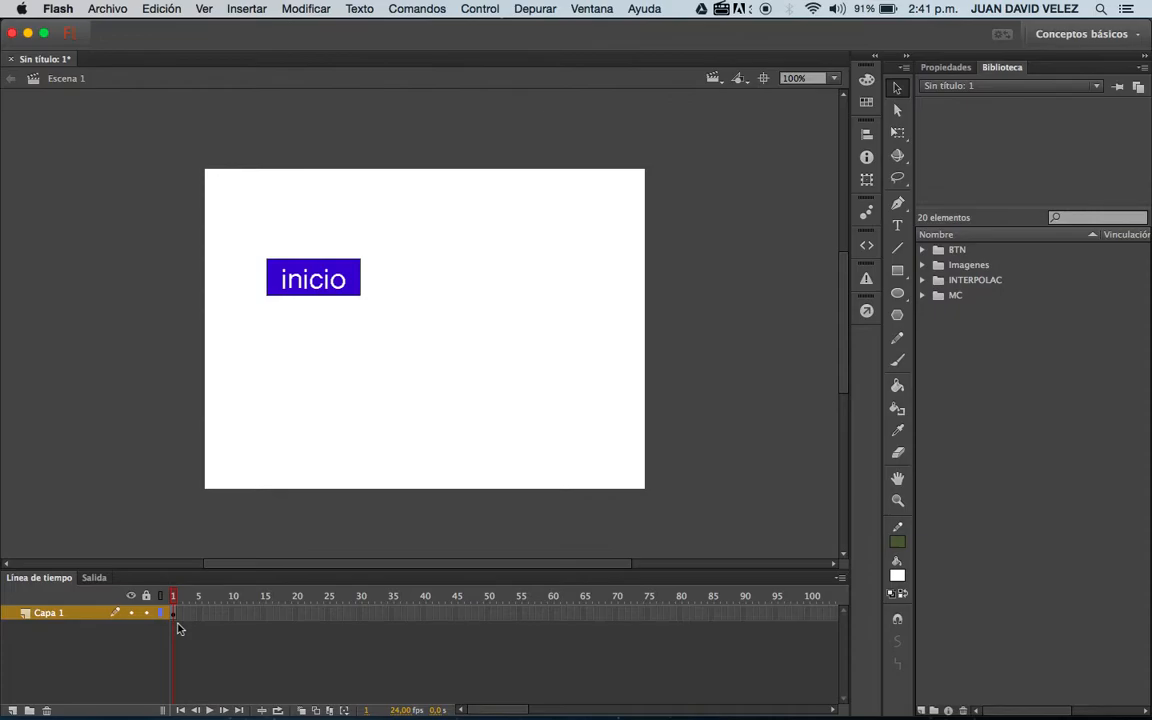
Add a new layer and draw a second rectangle beside the "inicio" button, filled with the blue sampled from that button.
{"action": "left_click", "coordinate": [12, 710]}
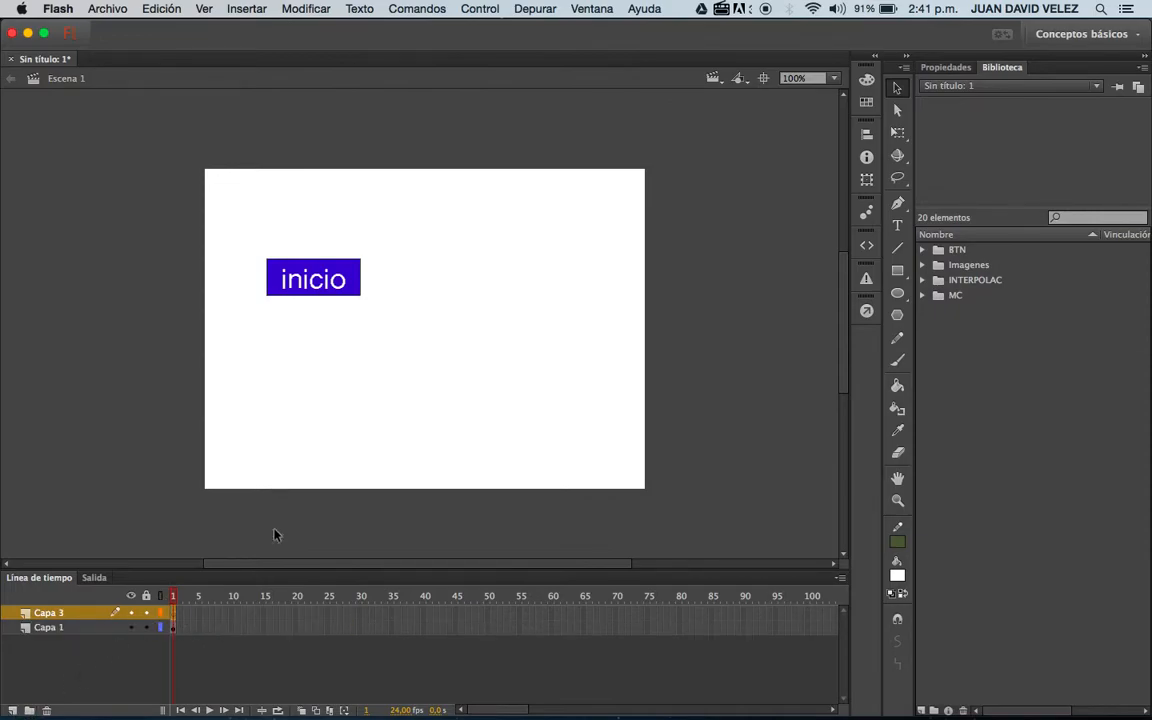
{"action": "left_click", "coordinate": [897, 270]}
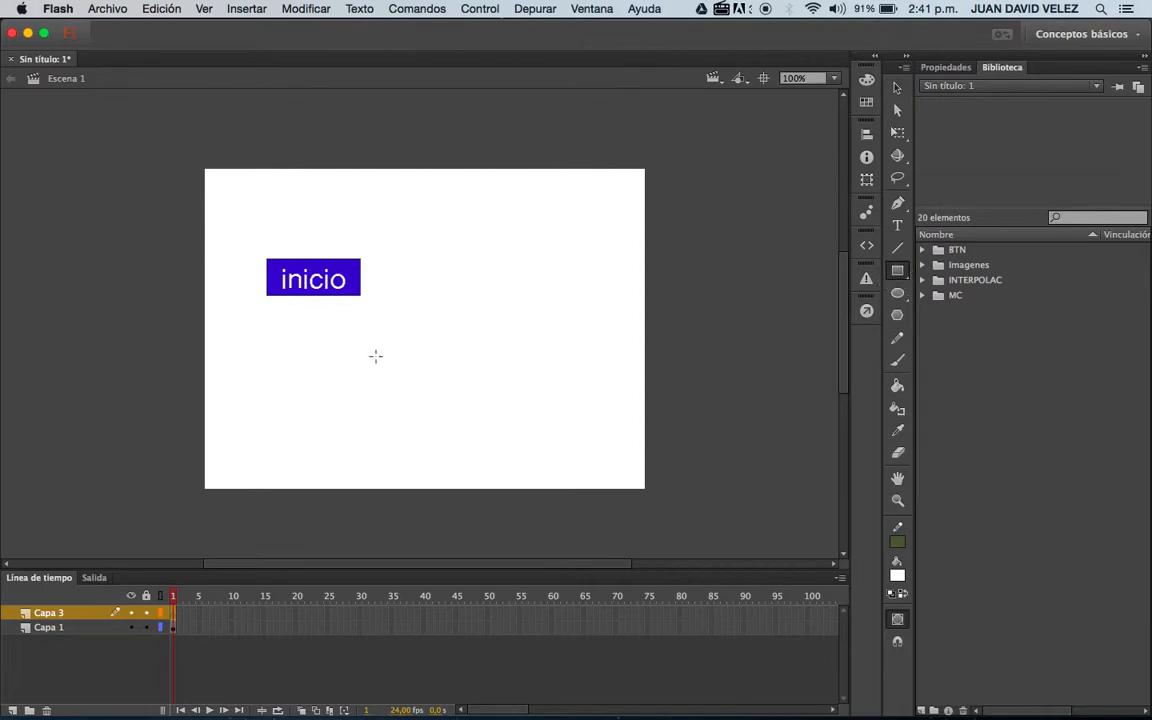
{"action": "left_click_drag", "start_coordinate": [385, 261], "coordinate": [465, 296]}
{"action": "left_click", "coordinate": [898, 88]}
{"action": "left_click", "coordinate": [897, 575]}
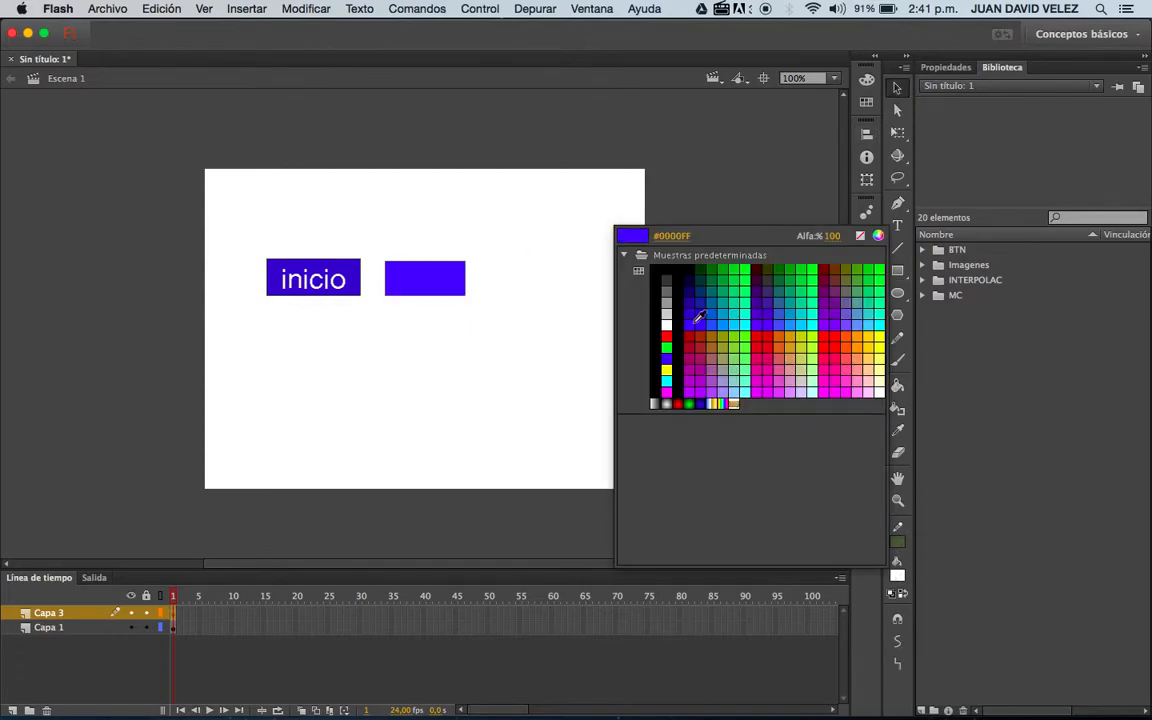
{"action": "left_click", "coordinate": [354, 261]}
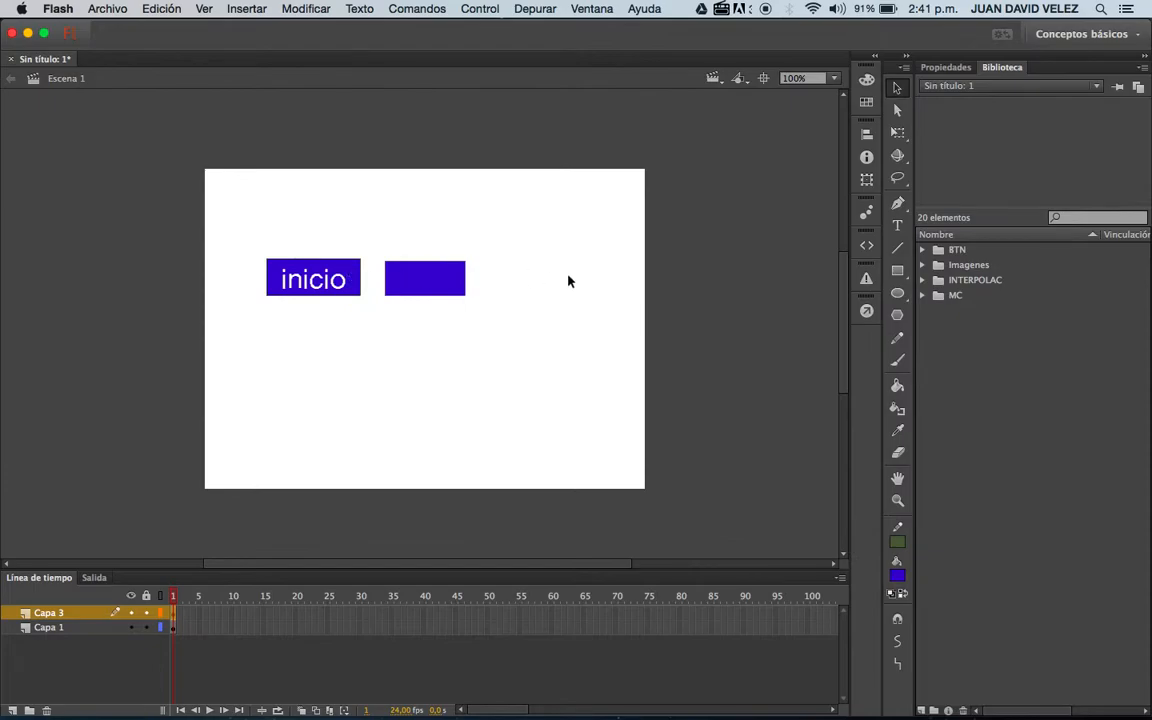
Nudge the second rectangle level with the "inicio" button and adjust its lower edge with Free Transform.
{"action": "mouse_move", "coordinate": [431, 286]}
{"action": "left_mouse_down"}
{"action": "mouse_move", "coordinate": [429, 276]}
{"action": "mouse_move", "coordinate": [432, 286]}
{"action": "left_mouse_up"}
{"action": "left_click", "coordinate": [897, 132]}
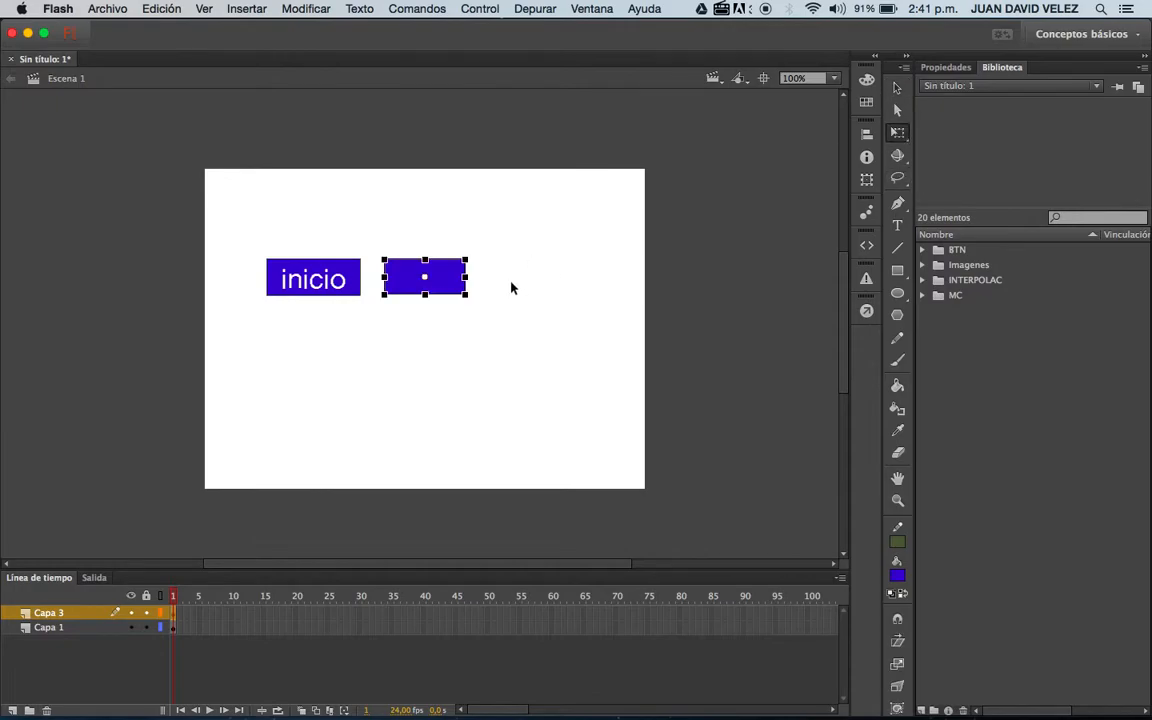
{"action": "left_click_drag", "start_coordinate": [424, 291], "coordinate": [424, 293]}
{"action": "left_click", "coordinate": [897, 88]}
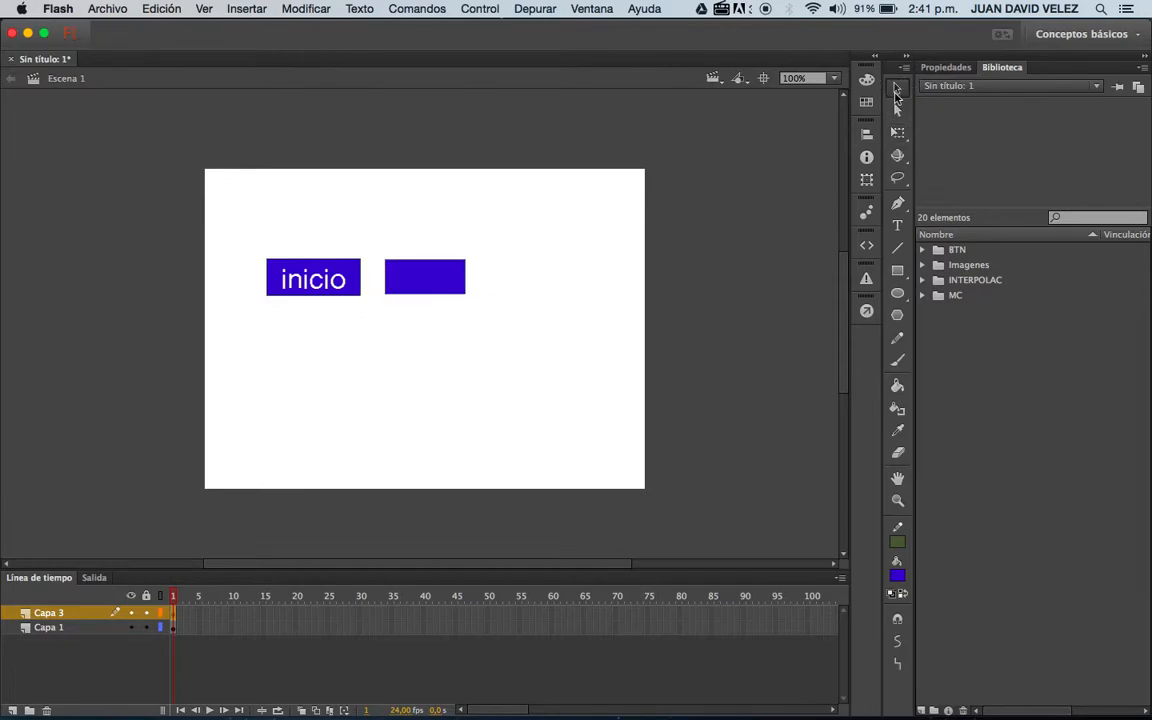
Add the text "cv" in white and move it onto the second blue rectangle.
{"action": "key", "text": "t"}
{"action": "left_click", "coordinate": [433, 298]}
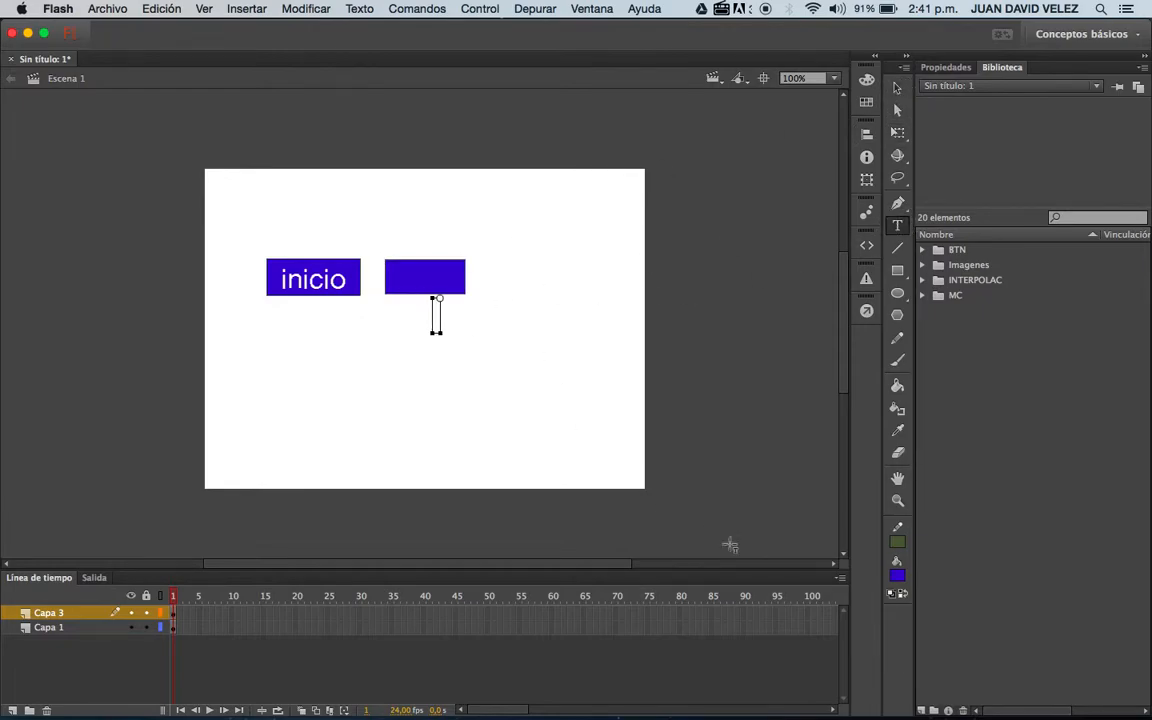
{"action": "left_click", "coordinate": [900, 575]}
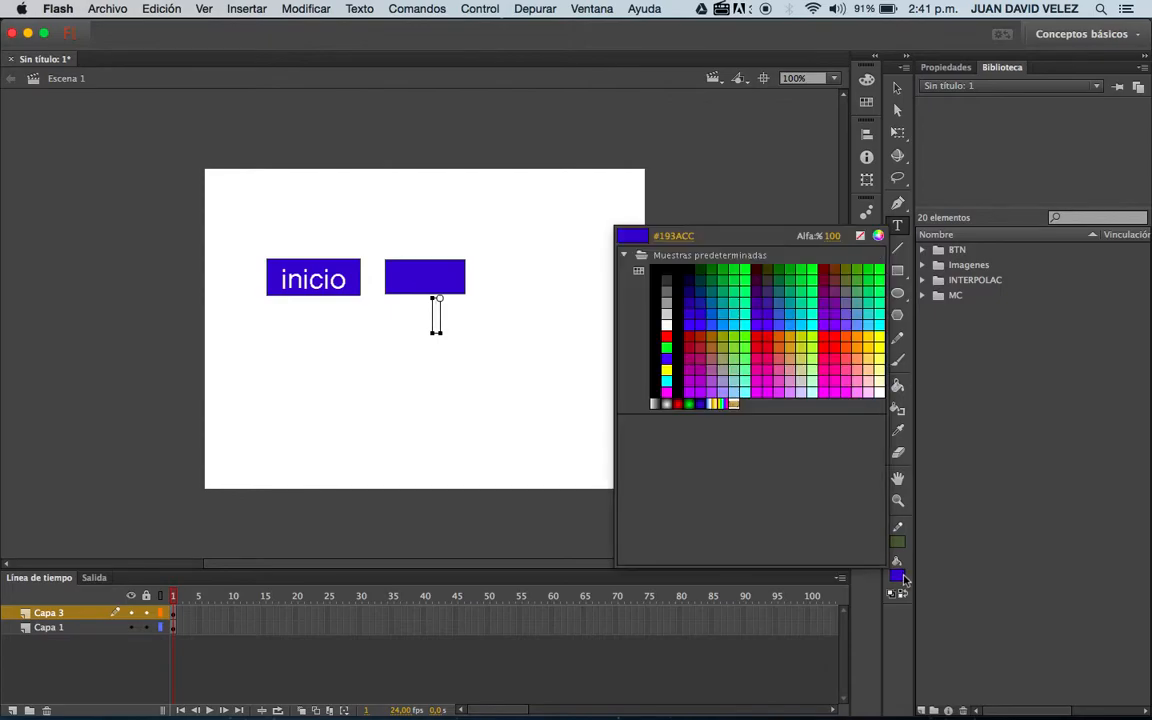
{"action": "left_click", "coordinate": [667, 329]}
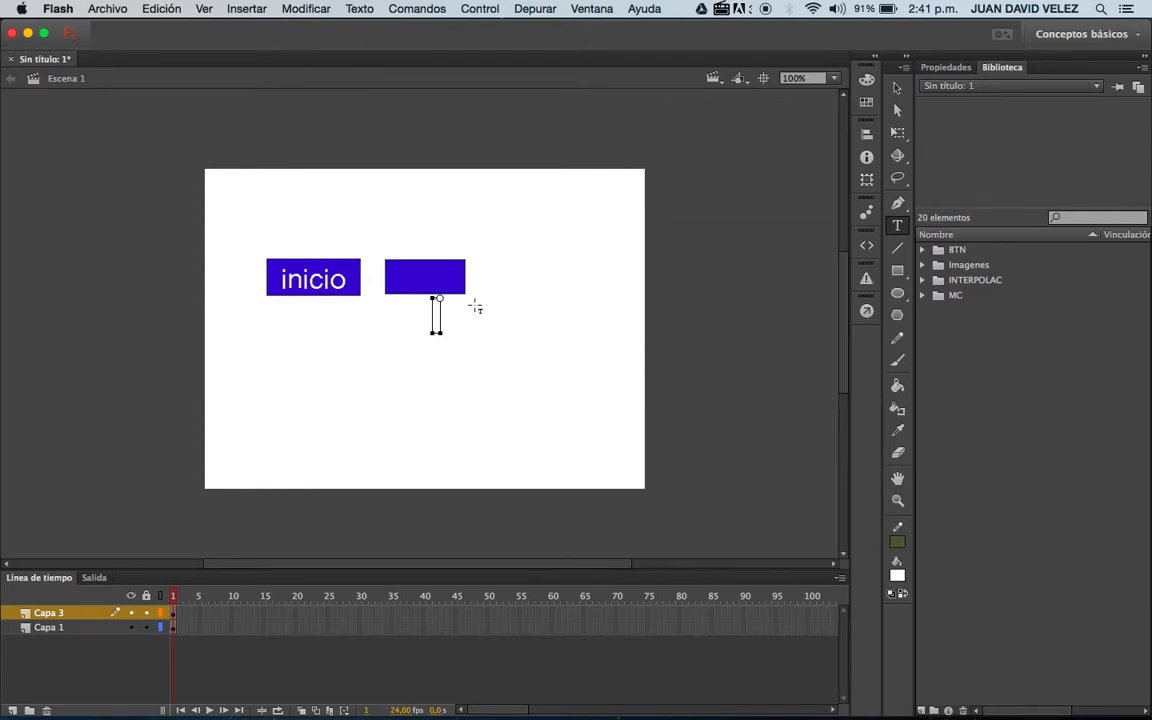
{"action": "type", "text": "cv"}
{"action": "left_click", "coordinate": [899, 90]}
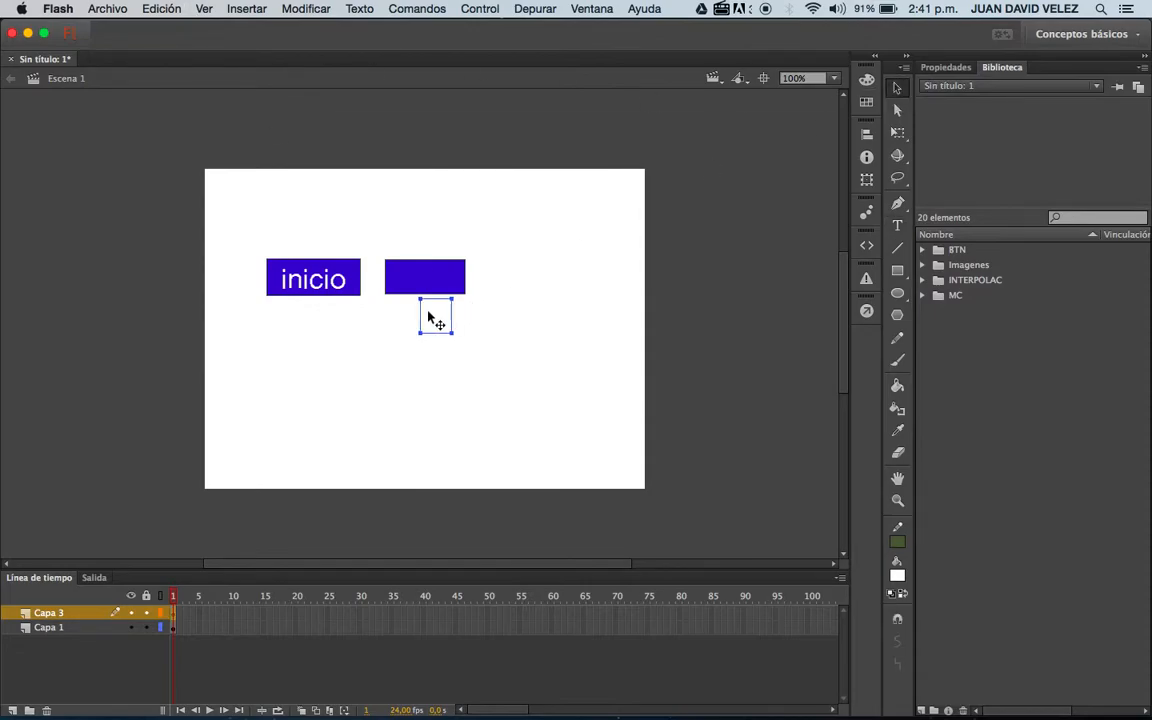
{"action": "left_click_drag", "start_coordinate": [447, 328], "coordinate": [444, 289]}
Align the "cv" text vertically to the center of its rectangle and move it to the rectangle's right edge.
{"action": "left_click", "coordinate": [867, 134]}
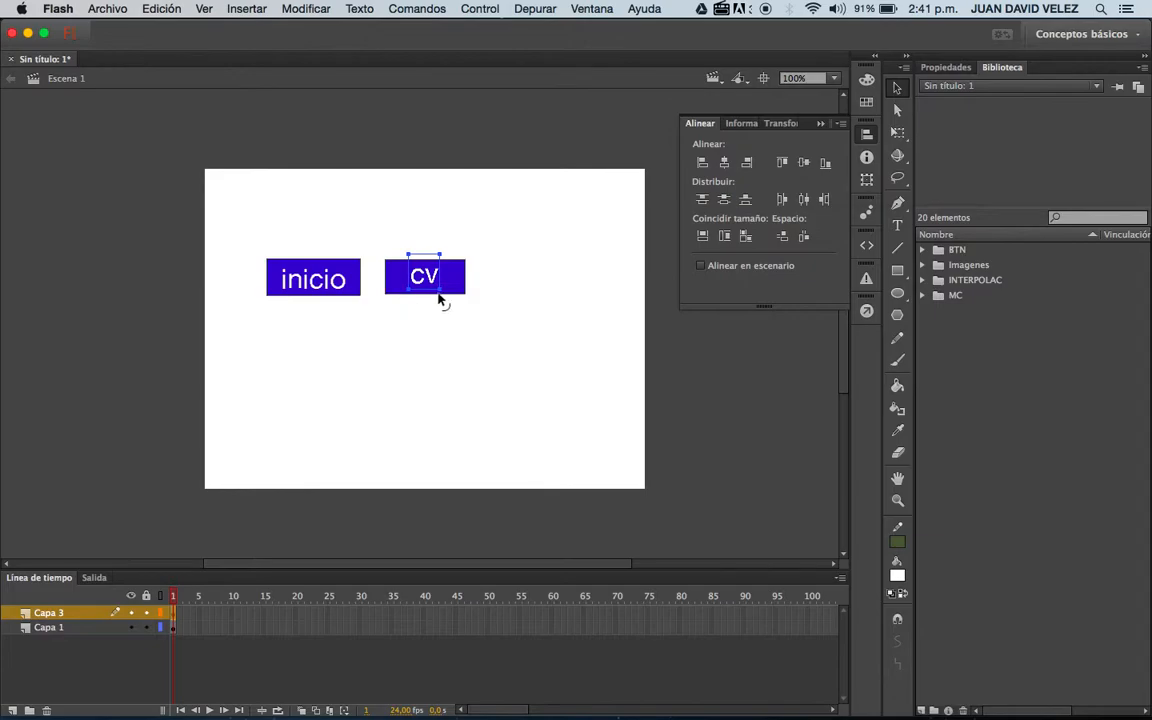
{"action": "left_click", "coordinate": [466, 286]}
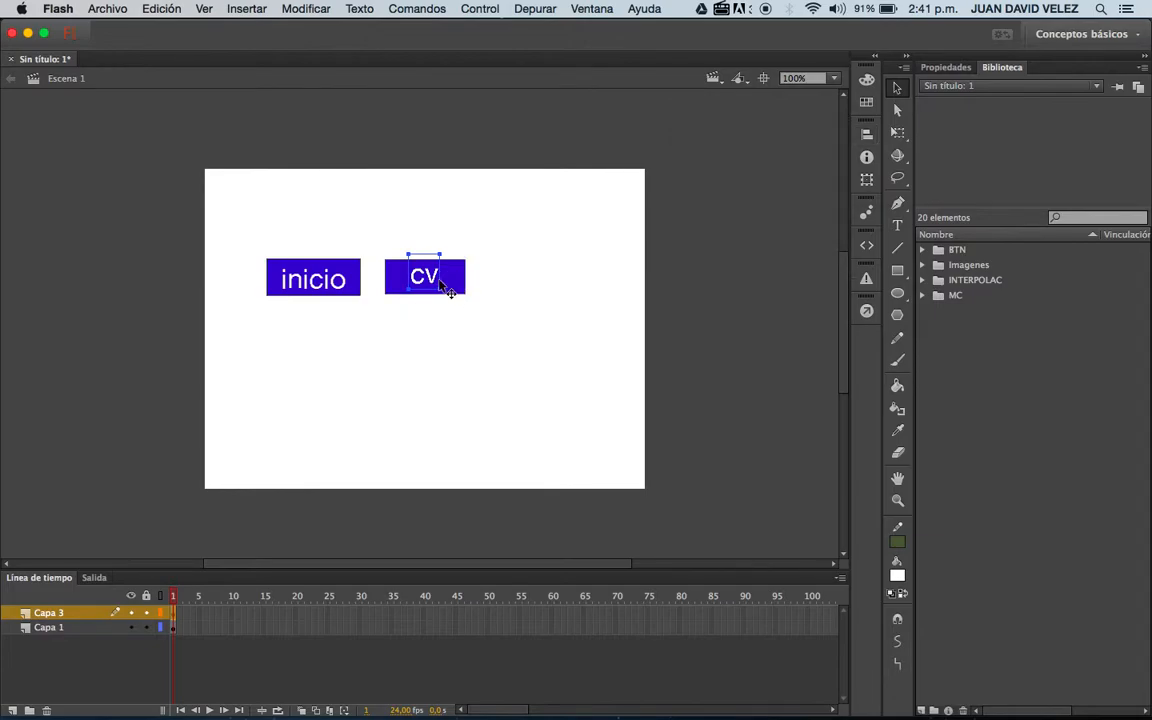
{"action": "left_click", "coordinate": [866, 133]}
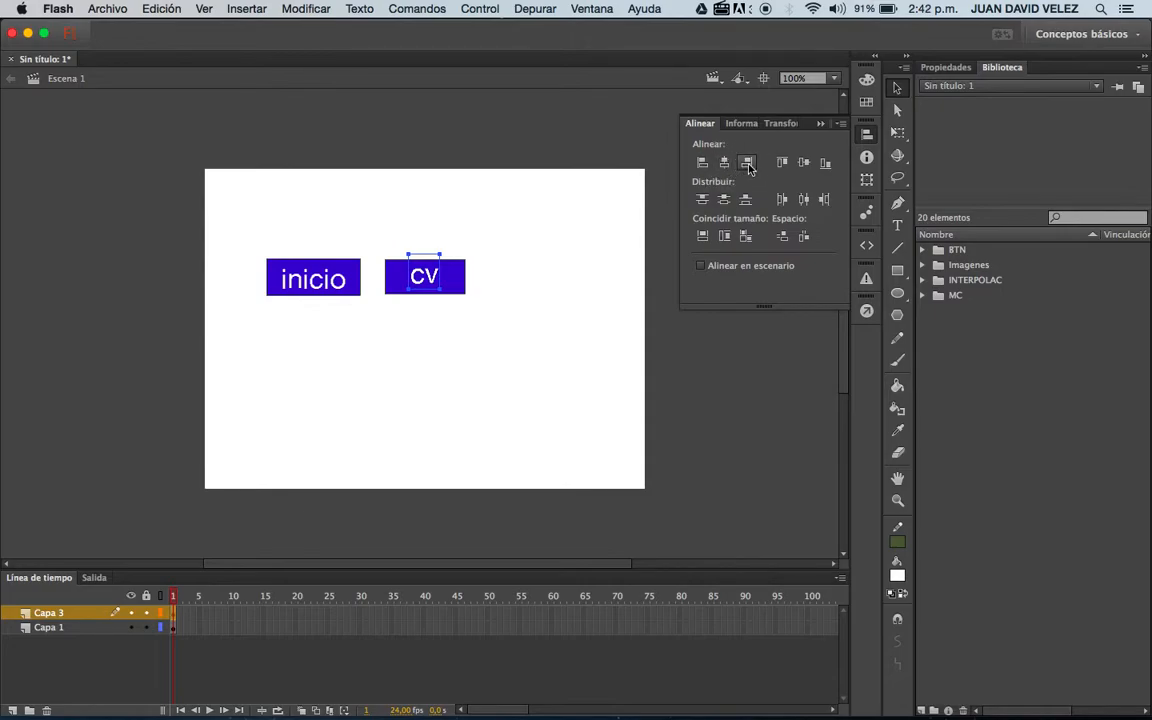
{"action": "left_click", "coordinate": [804, 166]}
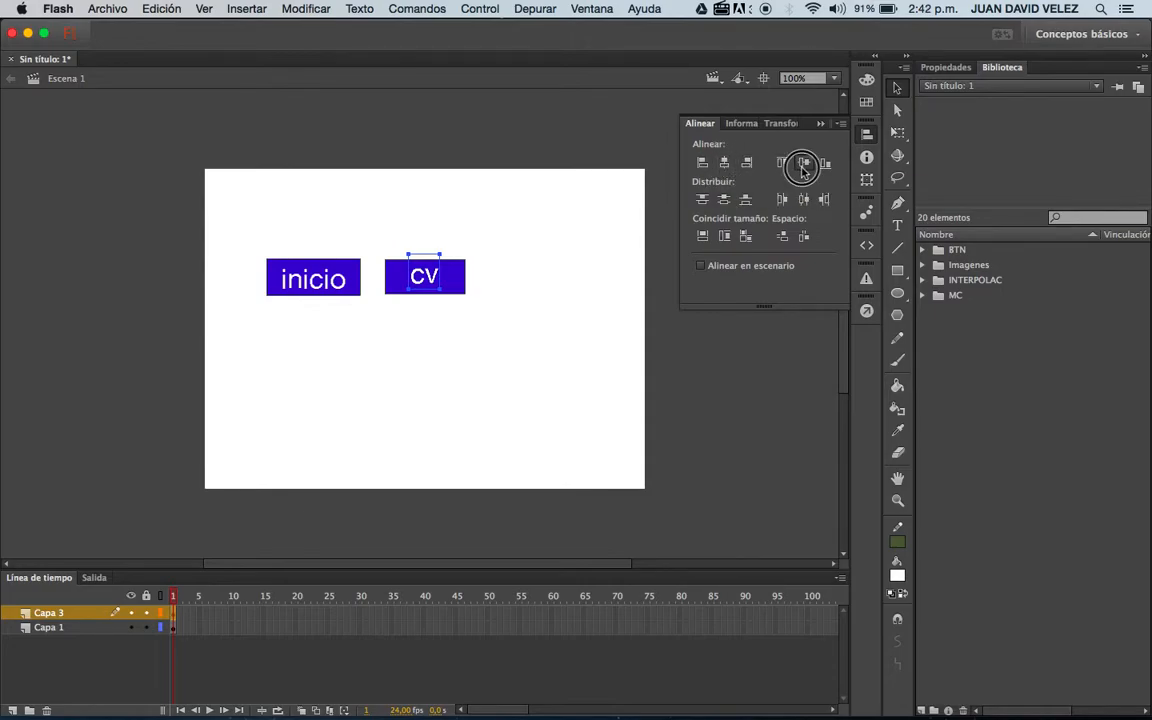
{"action": "left_click", "coordinate": [625, 310]}
{"action": "left_click", "coordinate": [432, 277]}
{"action": "left_click_drag", "start_coordinate": [432, 277], "coordinate": [450, 278]}
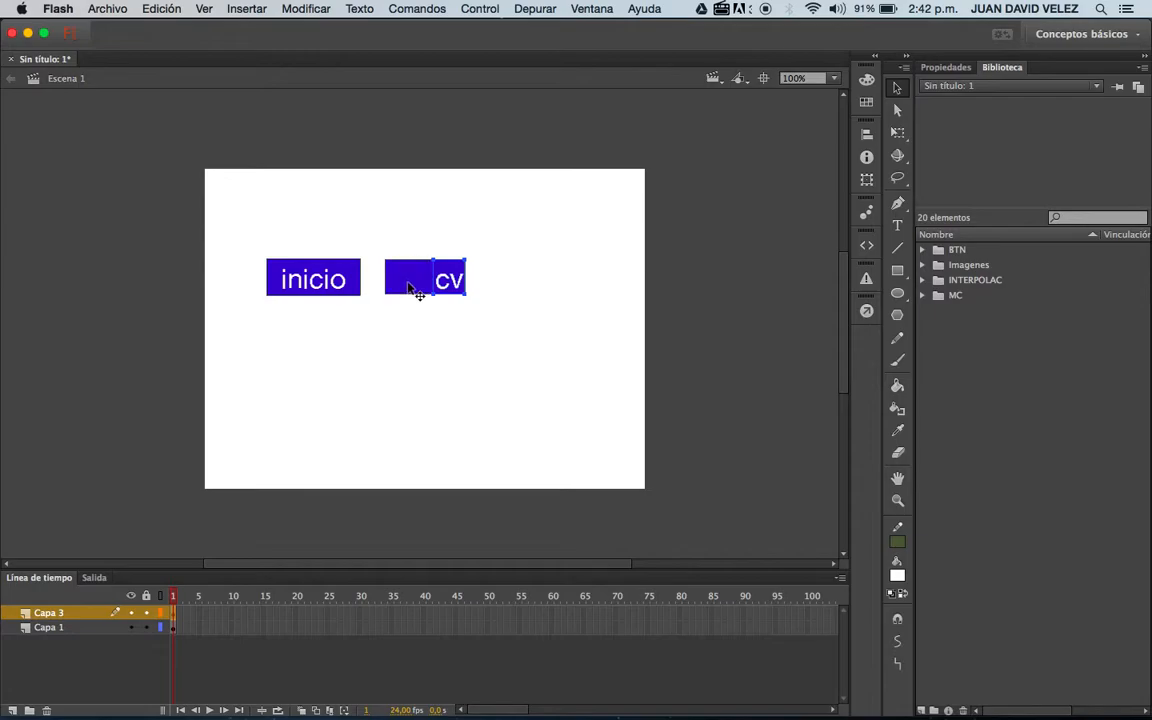
Center the "cv" text horizontally on its rectangle and align the top edges of the text and rectangle.
{"action": "left_click", "coordinate": [864, 140]}
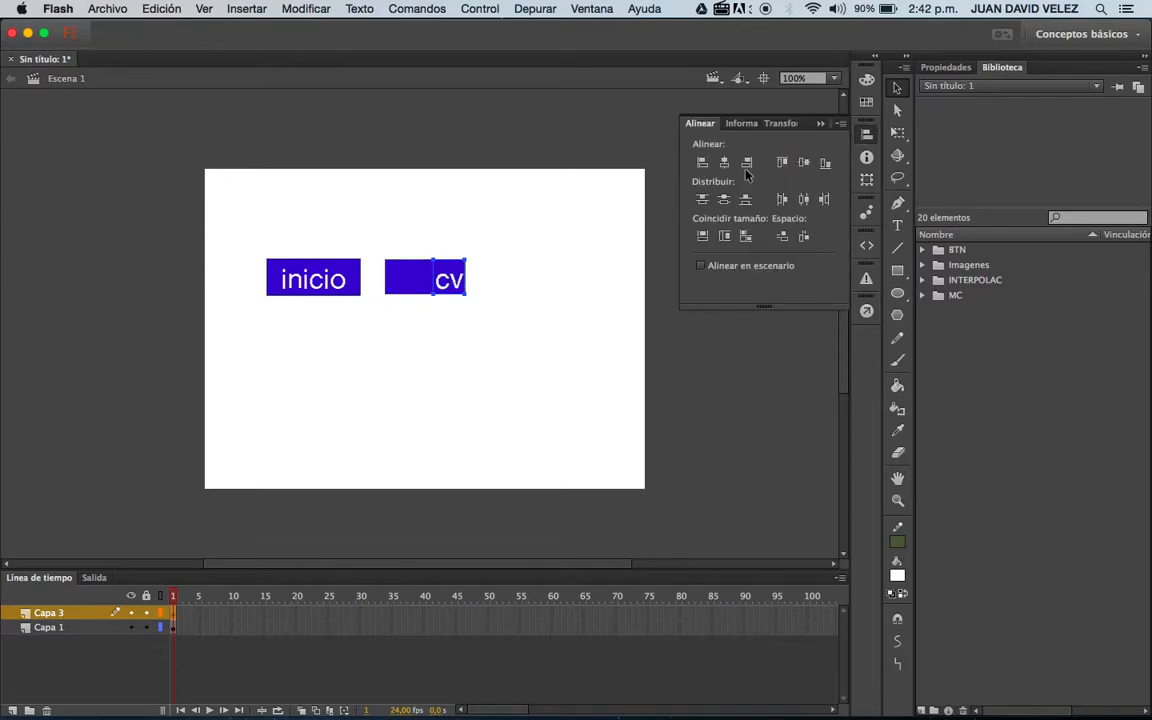
{"action": "left_click", "coordinate": [803, 163]}
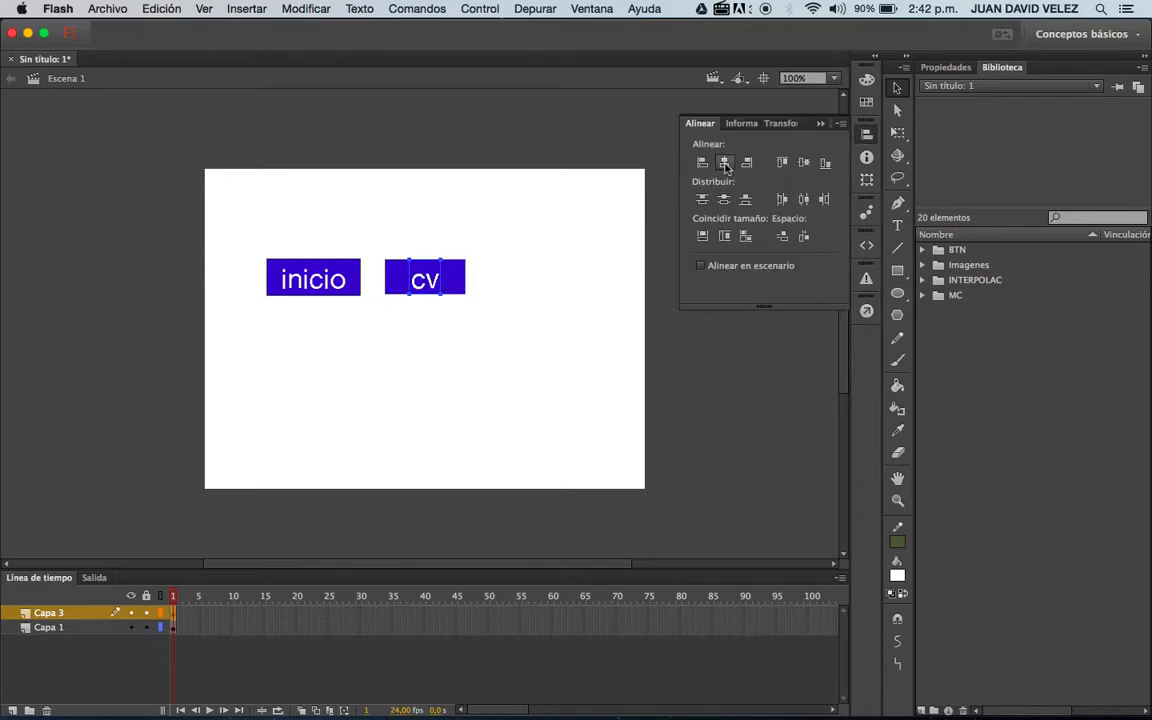
{"action": "left_click", "coordinate": [785, 164]}
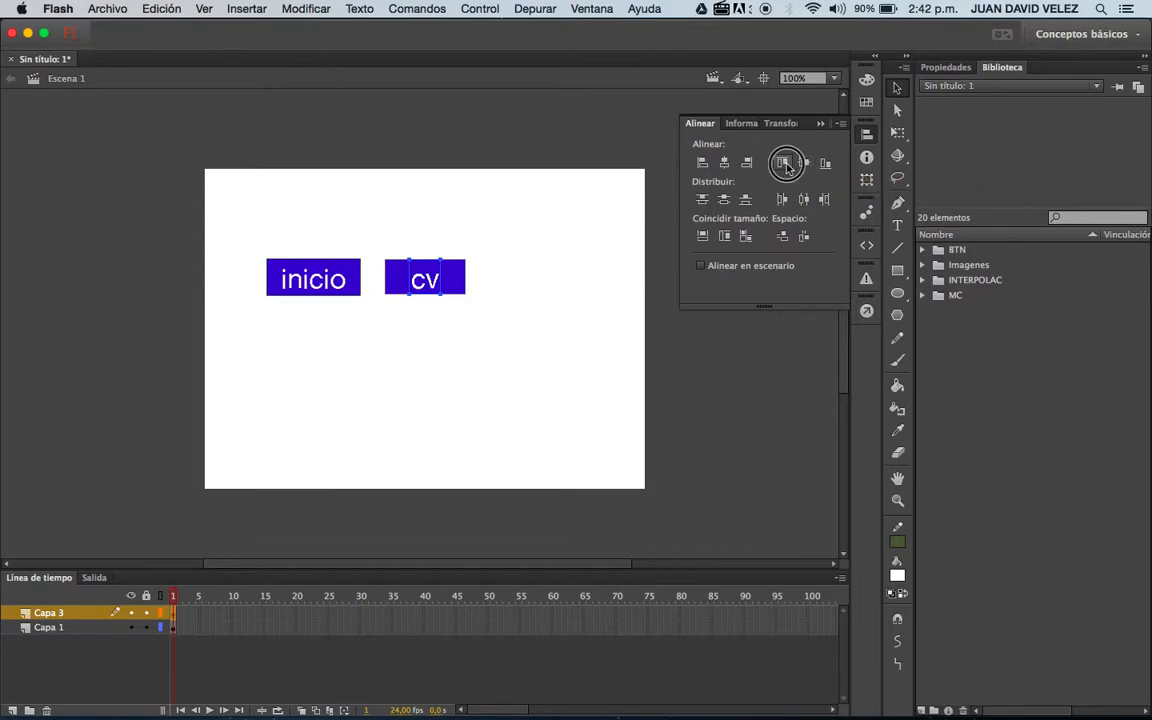
{"action": "left_click", "coordinate": [428, 285]}
{"action": "left_click_drag", "start_coordinate": [428, 282], "coordinate": [428, 281]}
{"action": "left_click", "coordinate": [539, 295]}
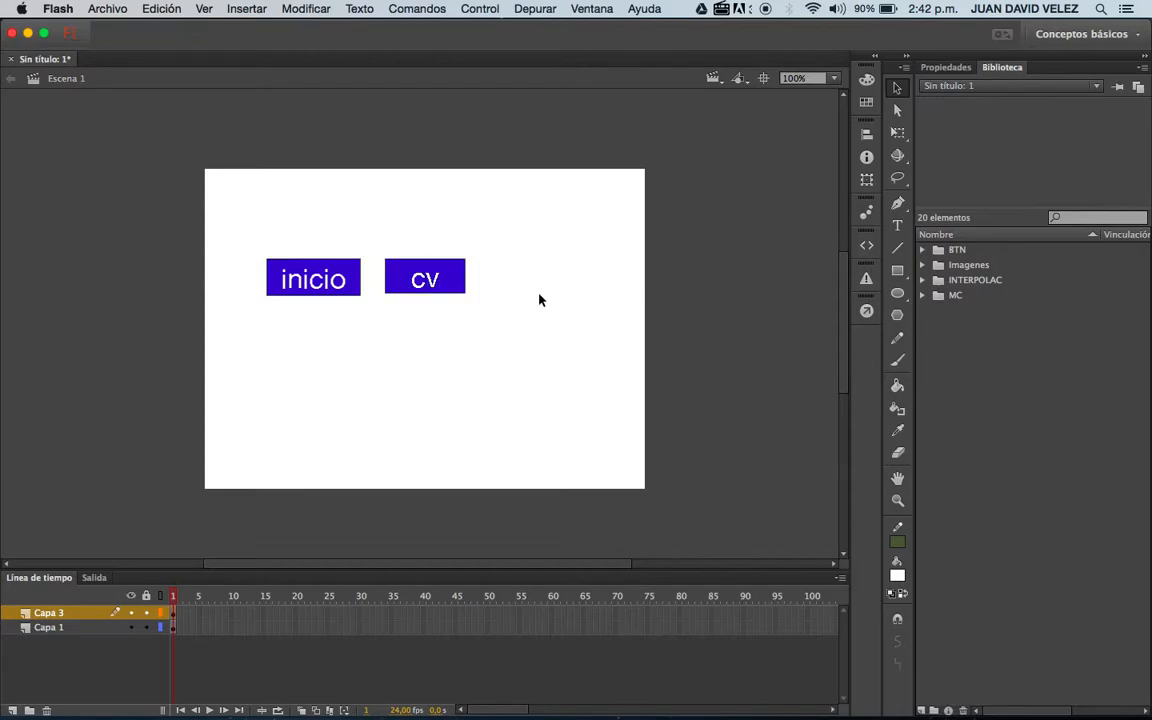
Try moving the "cv" rectangle on its own, away from its text, and undo the move.
{"action": "left_click_drag", "start_coordinate": [452, 283], "coordinate": [458, 384]}
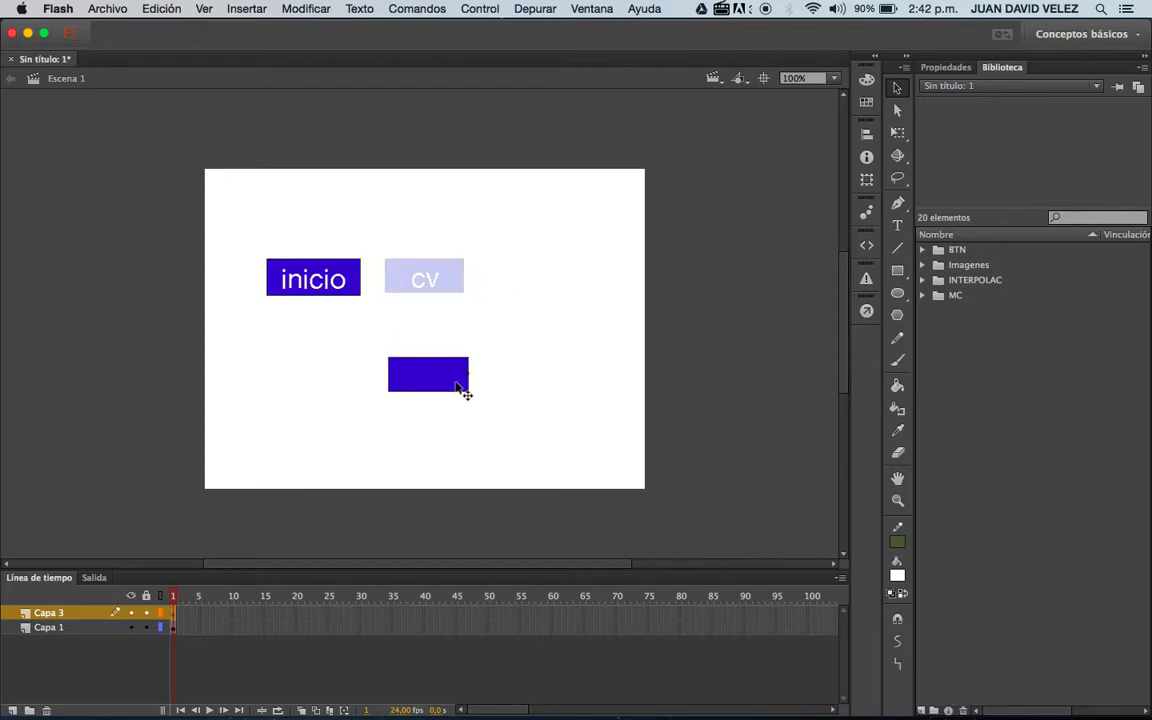
{"action": "key", "text": "super+z"}
{"action": "left_click", "coordinate": [424, 278]}
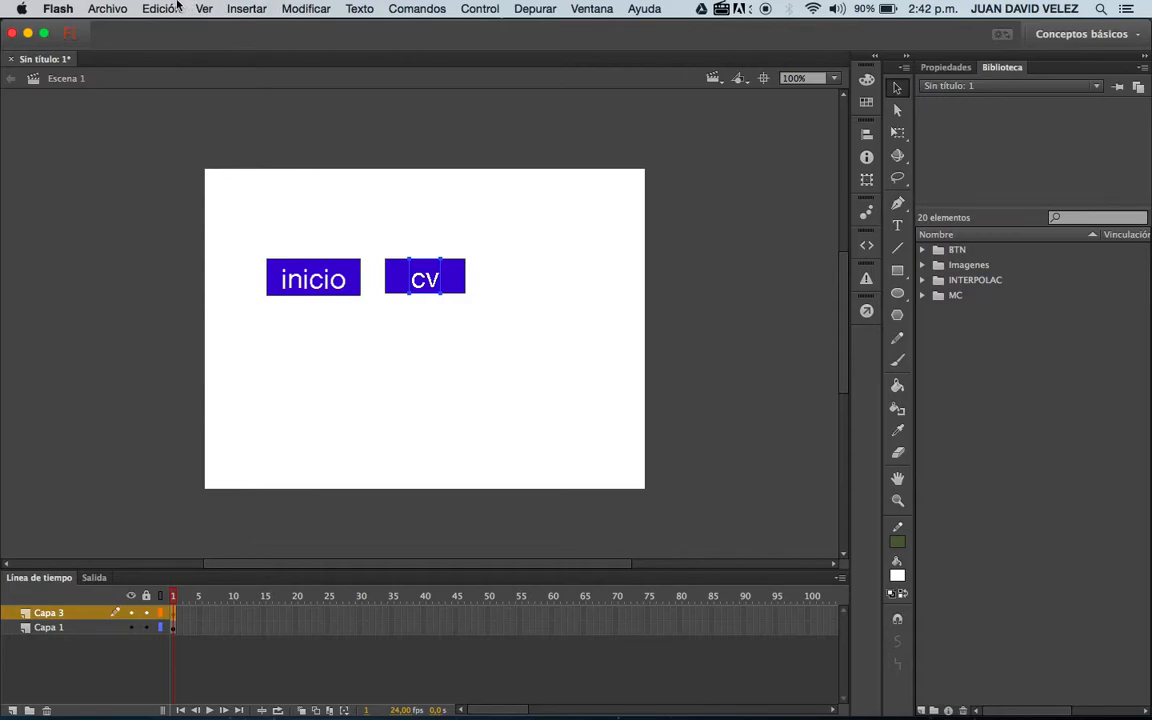
{"action": "left_click", "coordinate": [288, 9]}
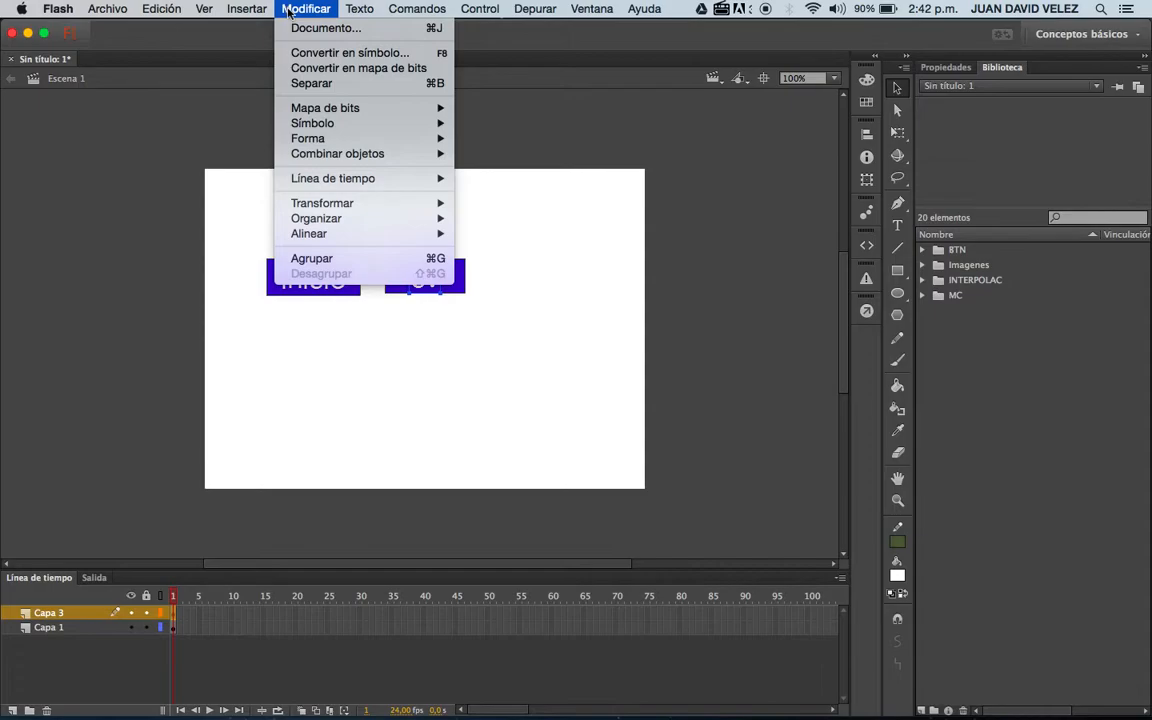
{"action": "mouse_move", "coordinate": [170, 6]}
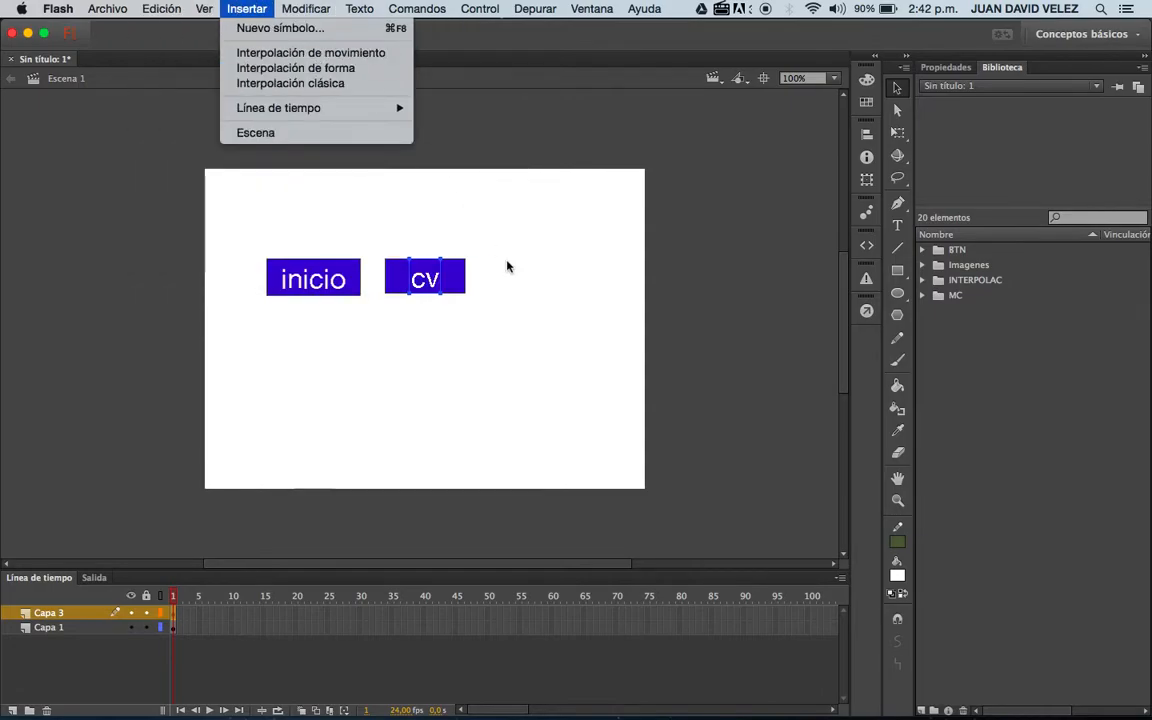
{"action": "key", "text": "Escape"}
Group the text and rectangle of the "cv" and "inicio" buttons separately, with the "cv" group moved slightly lower.
{"action": "left_click_drag", "start_coordinate": [379, 246], "coordinate": [491, 326]}
{"action": "left_click", "coordinate": [491, 326]}
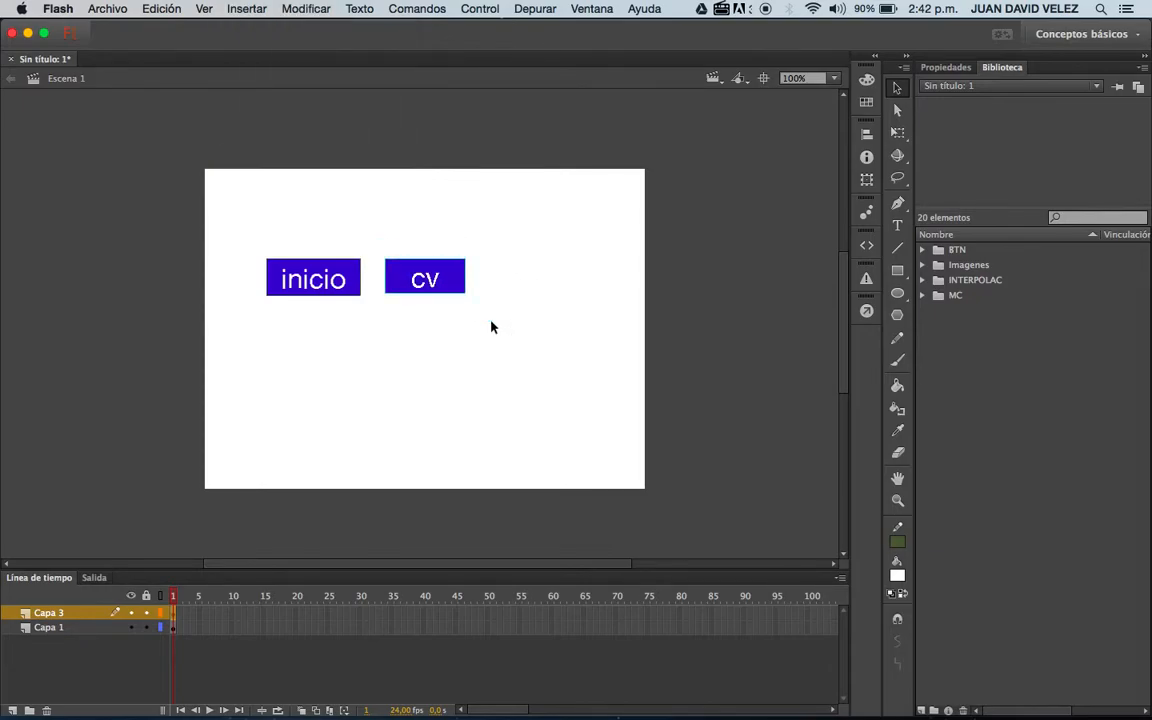
{"action": "left_click", "coordinate": [300, 8]}
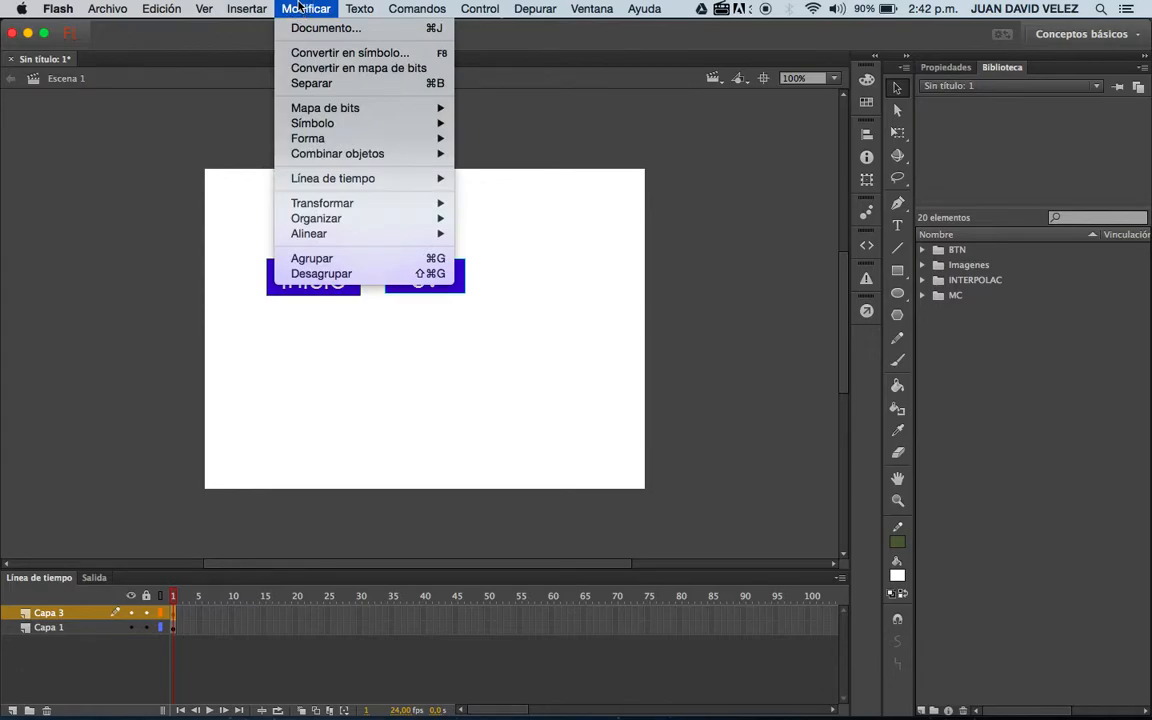
{"action": "left_click", "coordinate": [380, 262]}
{"action": "left_click_drag", "start_coordinate": [456, 291], "coordinate": [455, 322]}
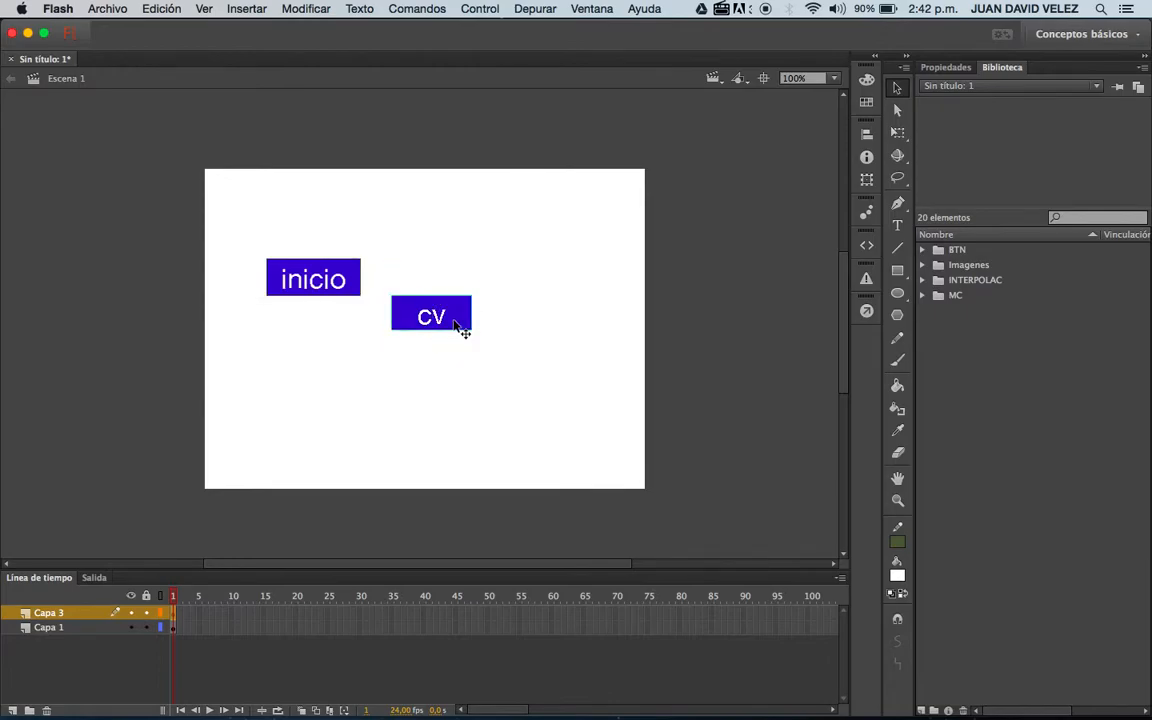
{"action": "left_click_drag", "start_coordinate": [247, 237], "coordinate": [369, 310]}
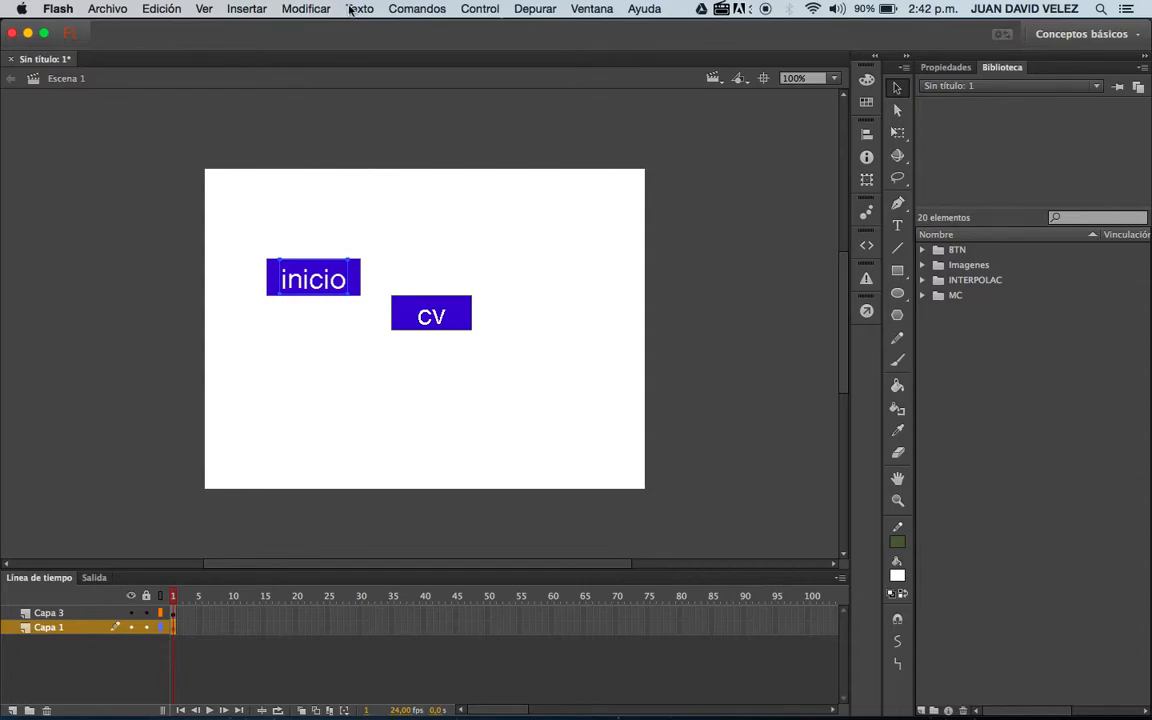
{"action": "key", "text": "super+g"}
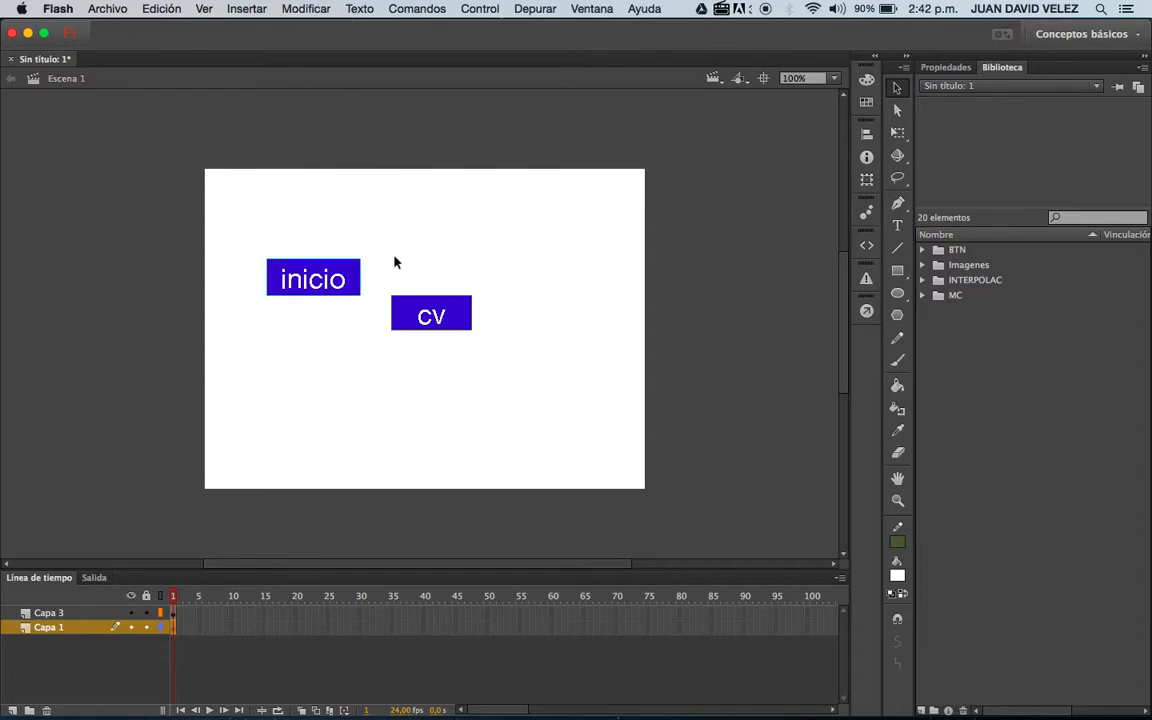
Align the two button groups by their left edges, horizontal centers and right edges in turn.
{"action": "left_click_drag", "start_coordinate": [260, 234], "coordinate": [603, 400]}
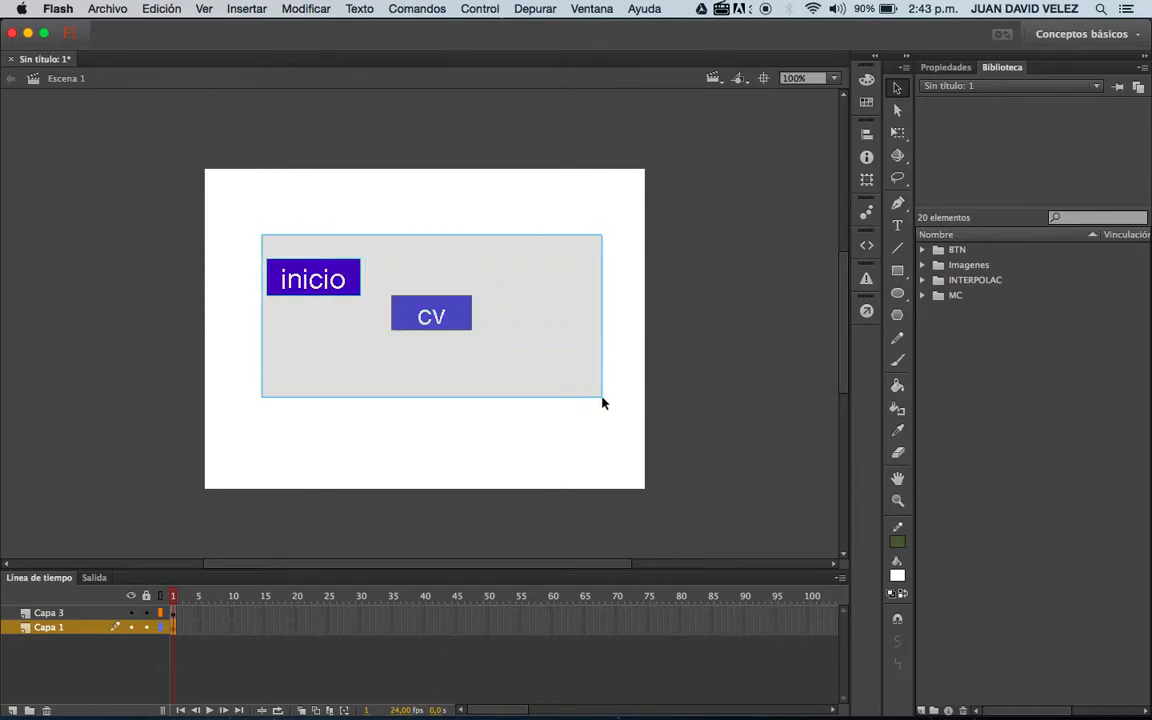
{"action": "left_click", "coordinate": [866, 133]}
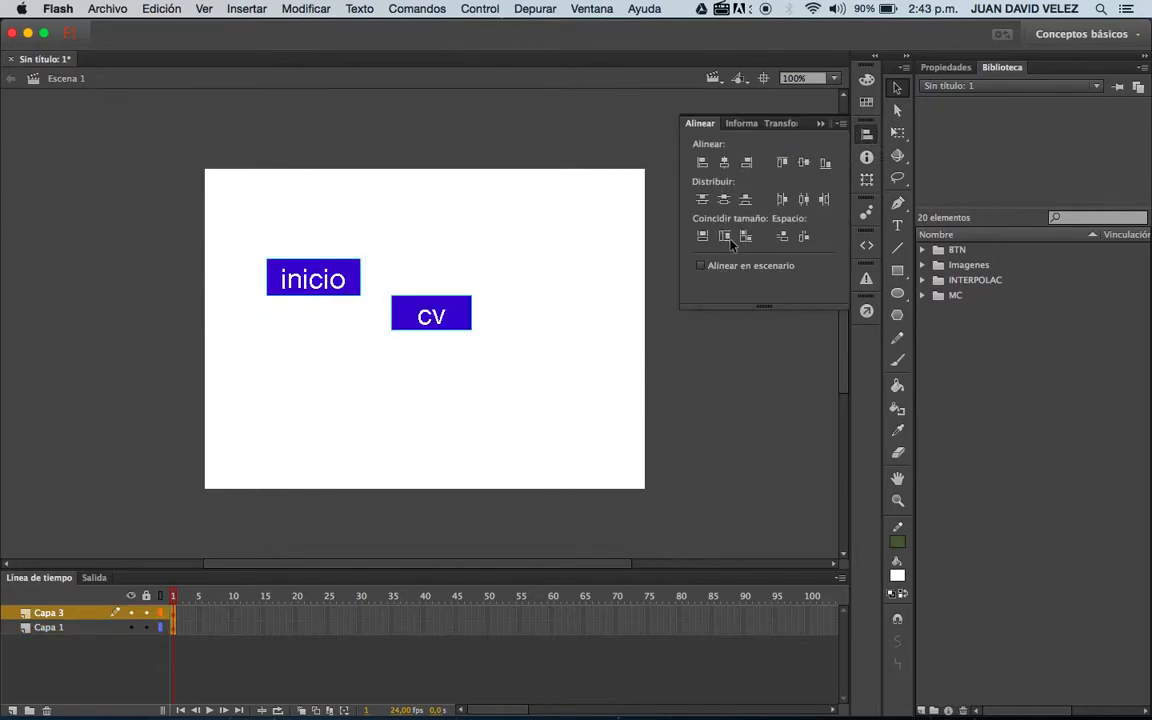
{"action": "left_click", "coordinate": [709, 164]}
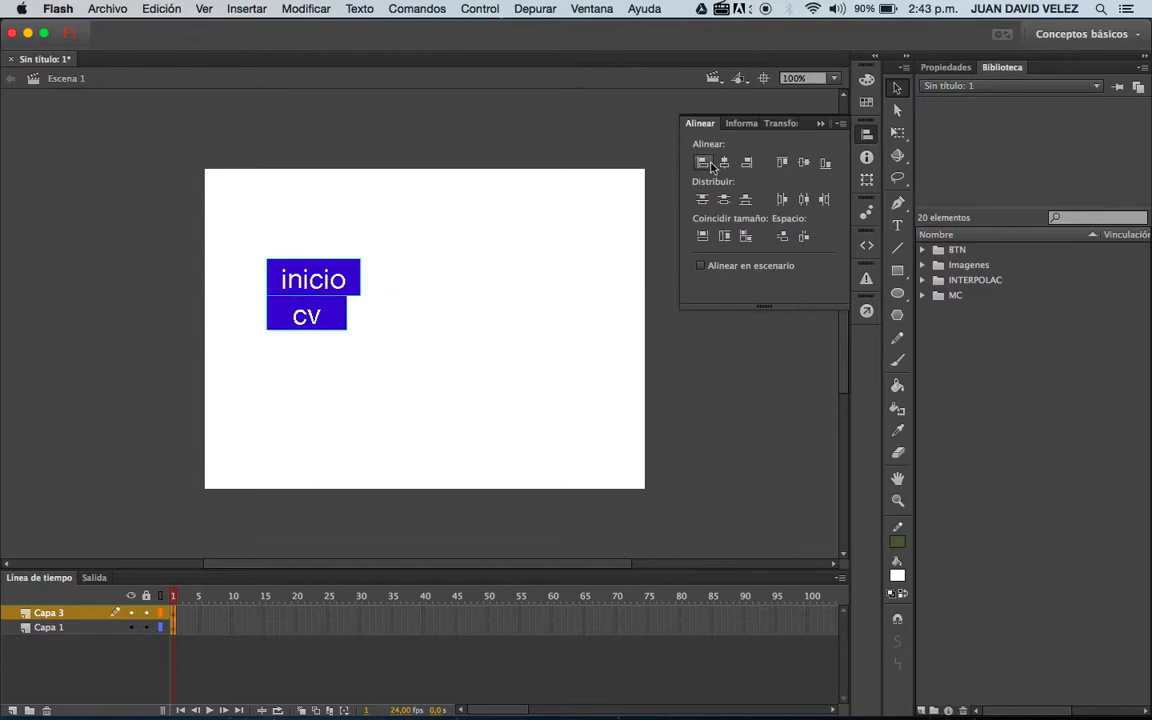
{"action": "left_click", "coordinate": [725, 163]}
{"action": "left_click", "coordinate": [744, 164]}
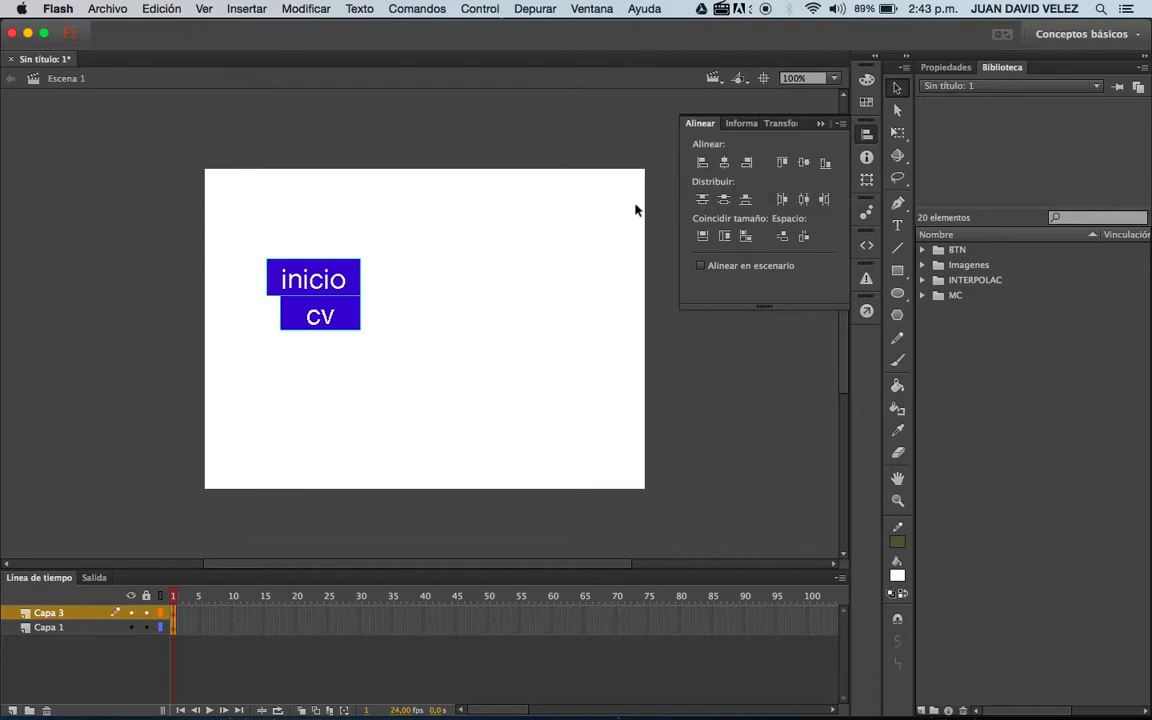
Try aligning the two button groups by their top edges and moving one sideways, and undo both changes.
{"action": "left_click", "coordinate": [782, 162]}
{"action": "key", "text": "super+k"}
{"action": "left_click_drag", "start_coordinate": [350, 285], "coordinate": [462, 288]}
{"action": "key", "text": "super+z"}
{"action": "key", "text": "super+z"}
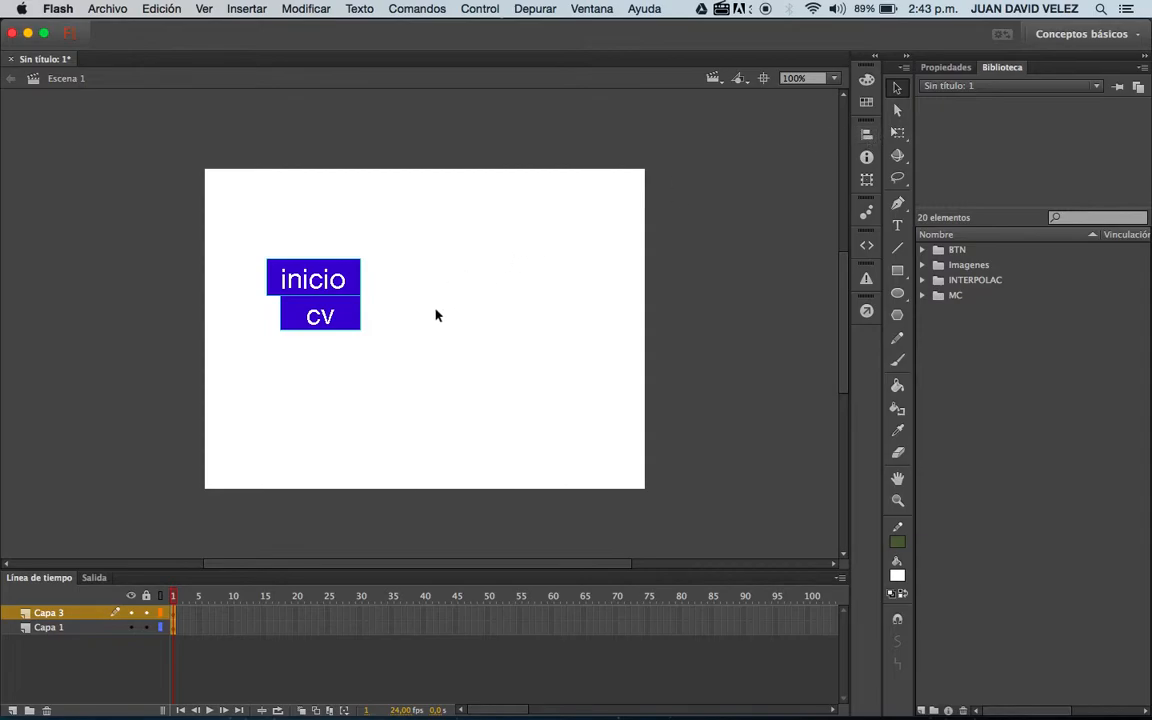
Move the "cv" group away to the right of "inicio" and align the top edges of both groups.
{"action": "left_click_drag", "start_coordinate": [358, 320], "coordinate": [525, 334]}
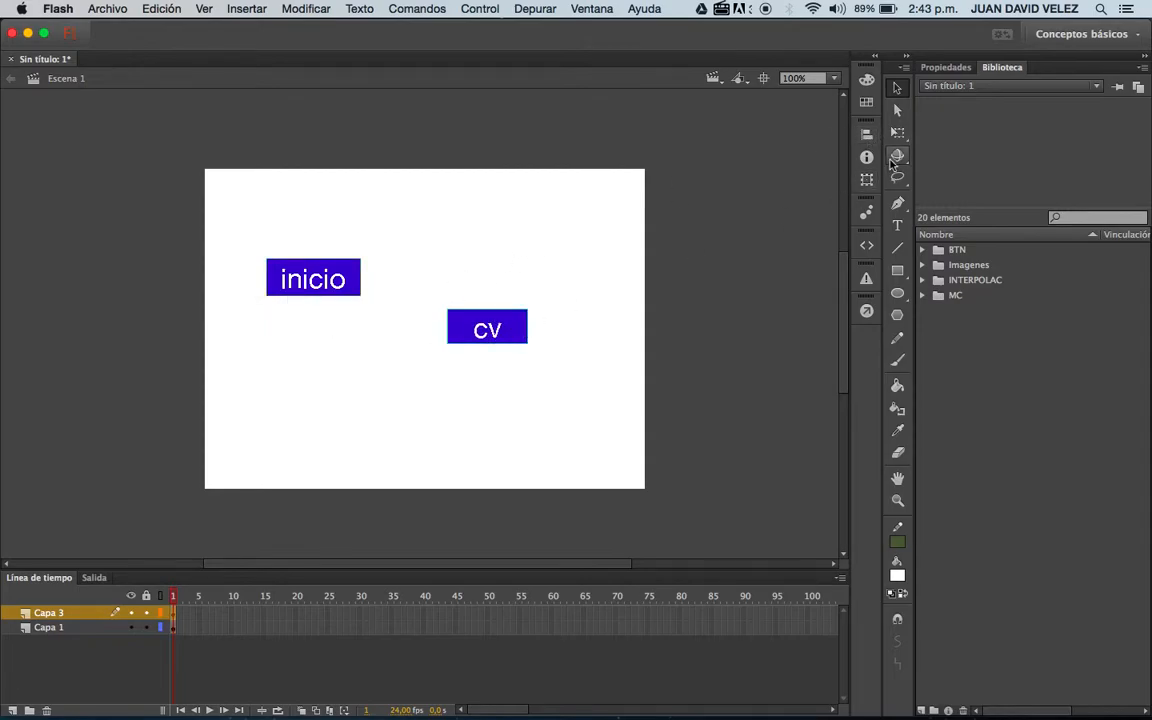
{"action": "left_click_drag", "start_coordinate": [241, 225], "coordinate": [430, 352]}
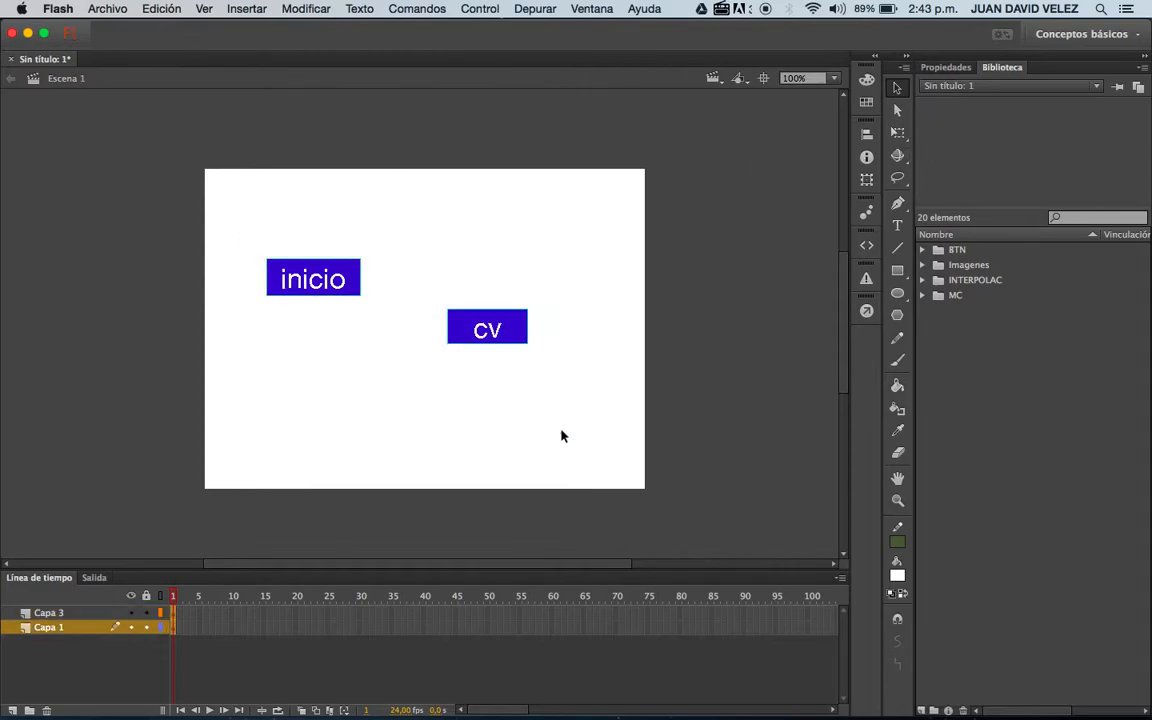
{"action": "left_click", "coordinate": [868, 134]}
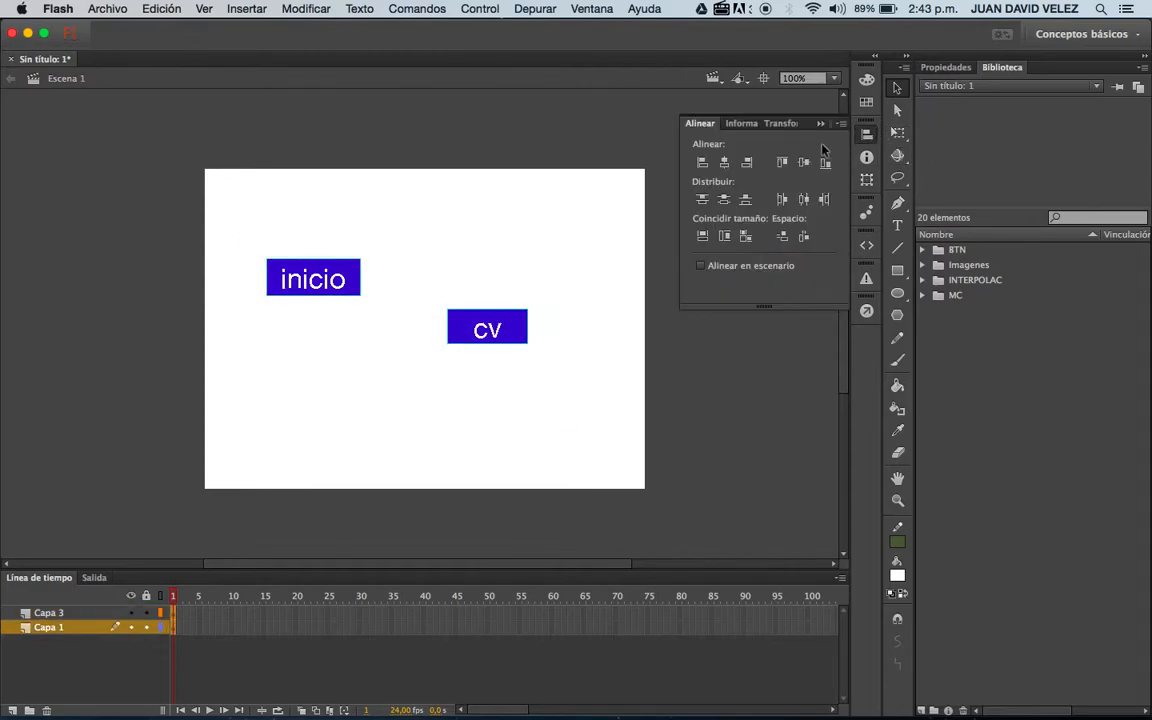
{"action": "left_click", "coordinate": [781, 163]}
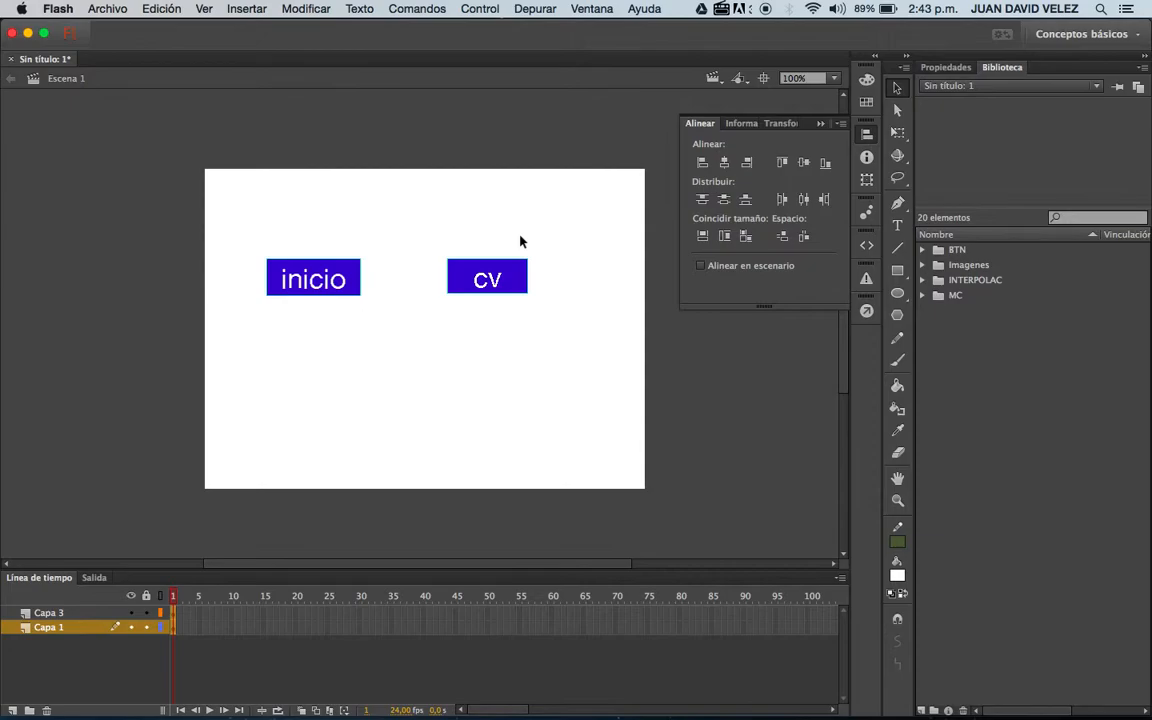
{"action": "key", "text": "super+k"}
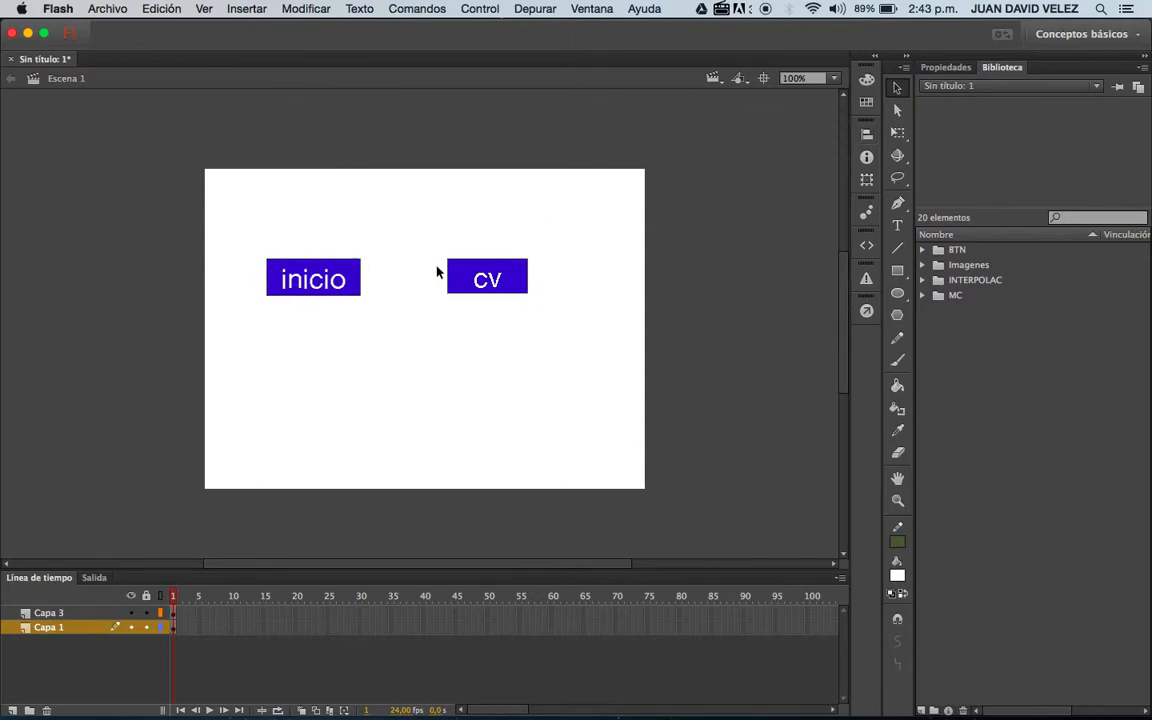
Move the "cv" group directly beneath the "inicio" group, flush with its left edge.
{"action": "left_click_drag", "start_coordinate": [470, 278], "coordinate": [291, 317]}
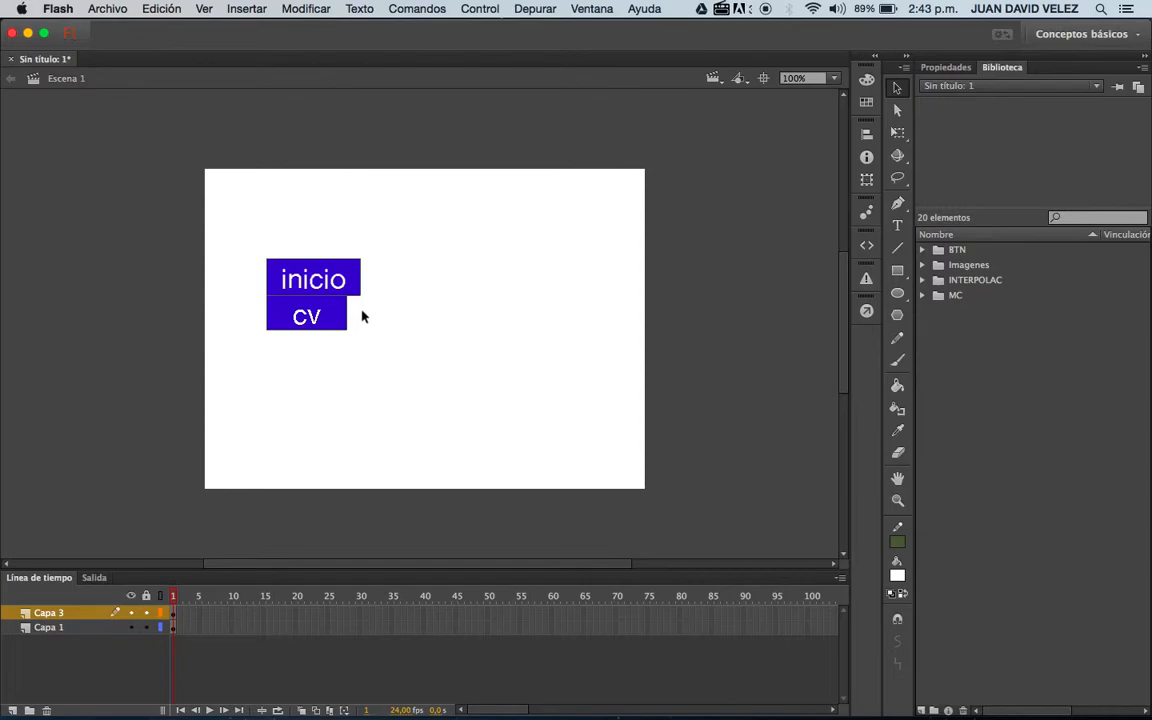
{"action": "left_click", "coordinate": [334, 316]}
{"action": "mouse_move", "coordinate": [174, 599]}
{"action": "left_mouse_down"}
{"action": "mouse_move", "coordinate": [236, 602]}
{"action": "mouse_move", "coordinate": [189, 604]}
{"action": "left_mouse_up"}
Copy both button groups and paste them at the center of a blank keyframe at frame 2 of Capa 3.
{"action": "left_click_drag", "start_coordinate": [375, 250], "coordinate": [231, 378]}
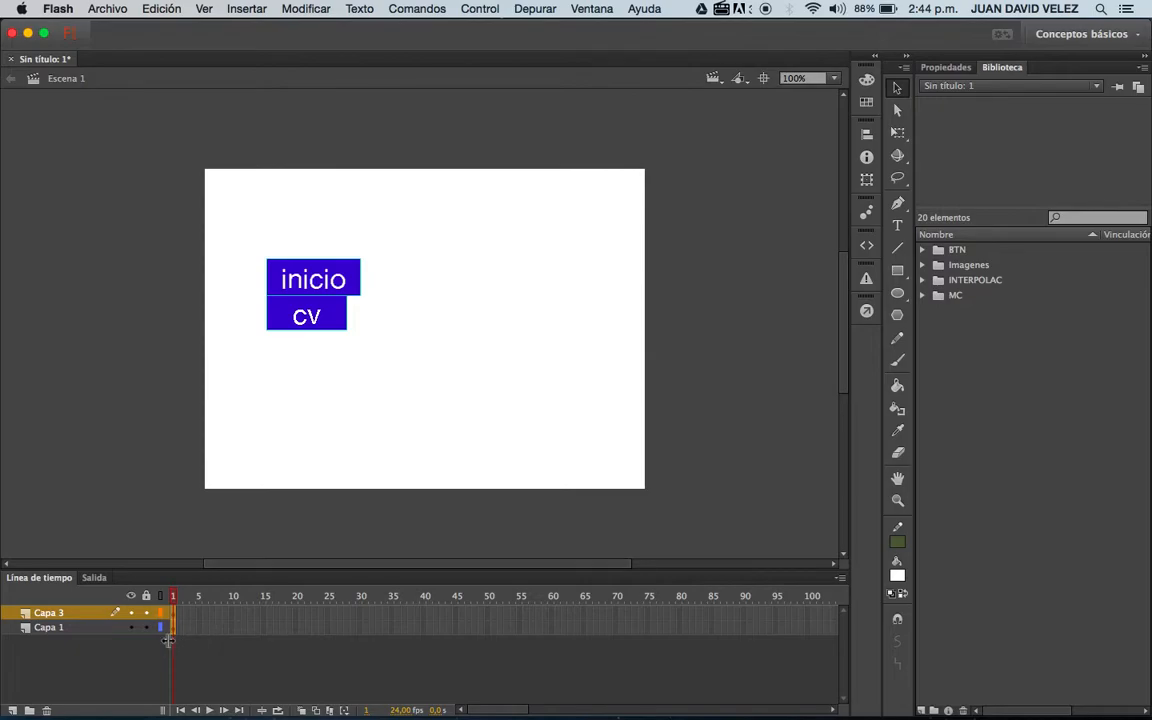
{"action": "left_click", "coordinate": [175, 612]}
{"action": "left_click", "coordinate": [181, 613]}
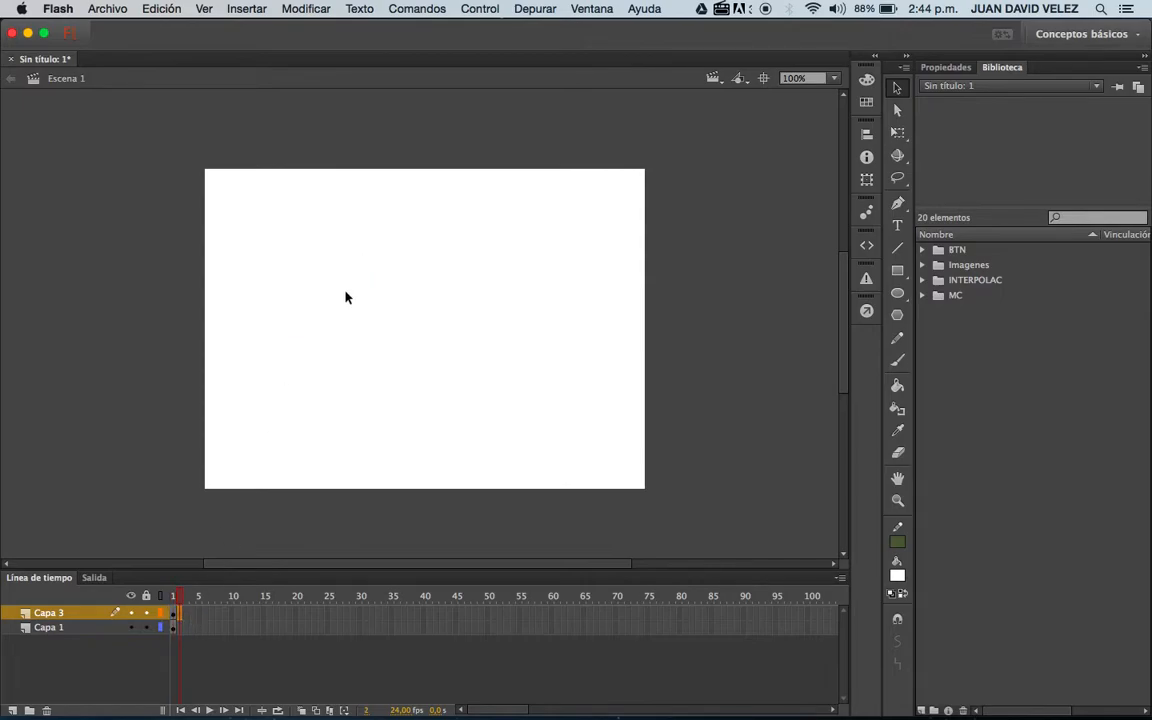
{"action": "key", "text": "super+v"}
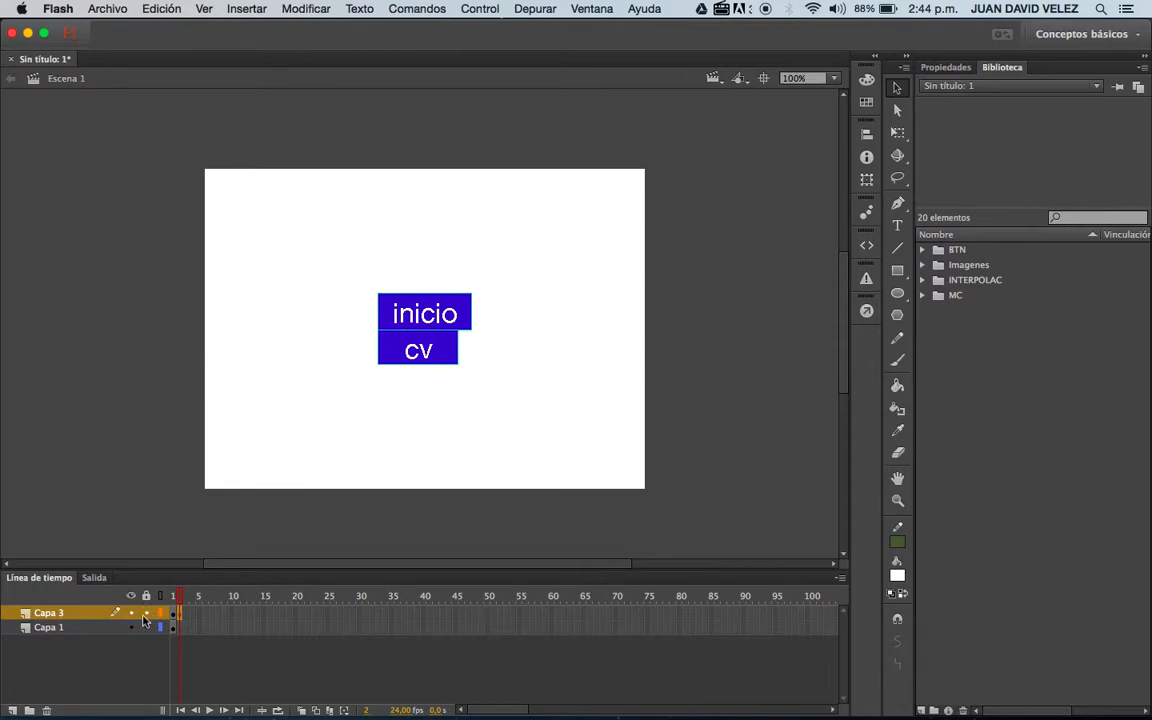
Test the movie, close the preview and compare frames 1 and 2 of Capa 3.
{"action": "key", "text": "super+Return"}
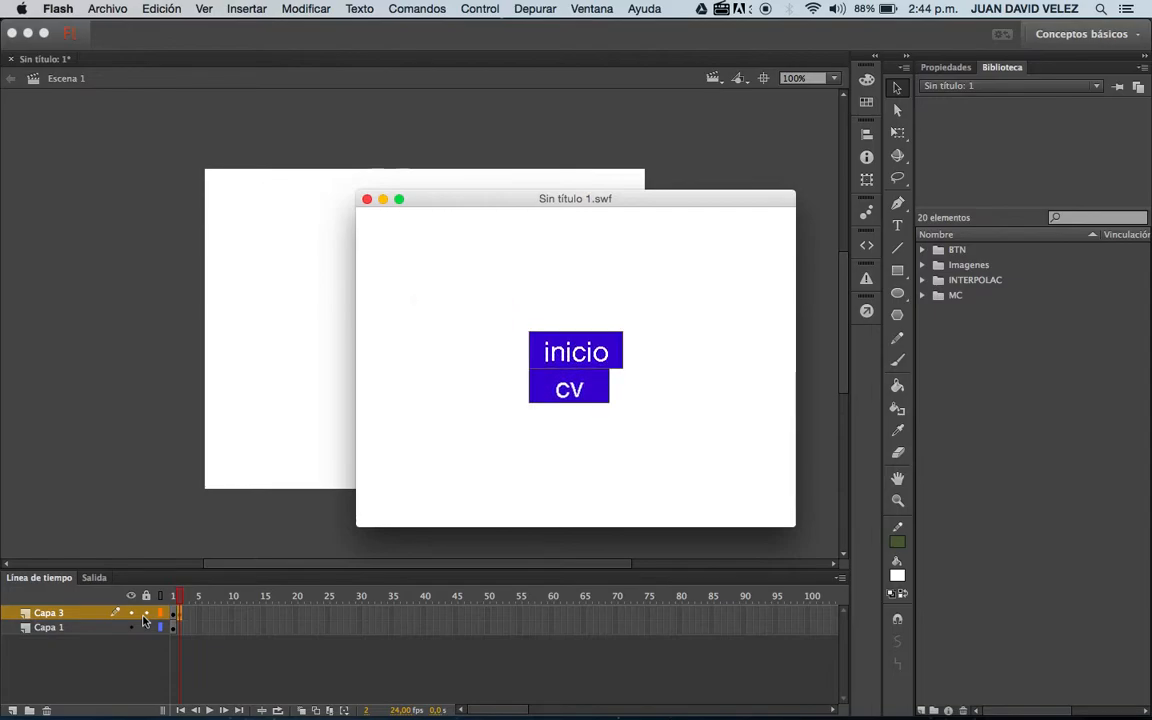
{"action": "left_click", "coordinate": [367, 200]}
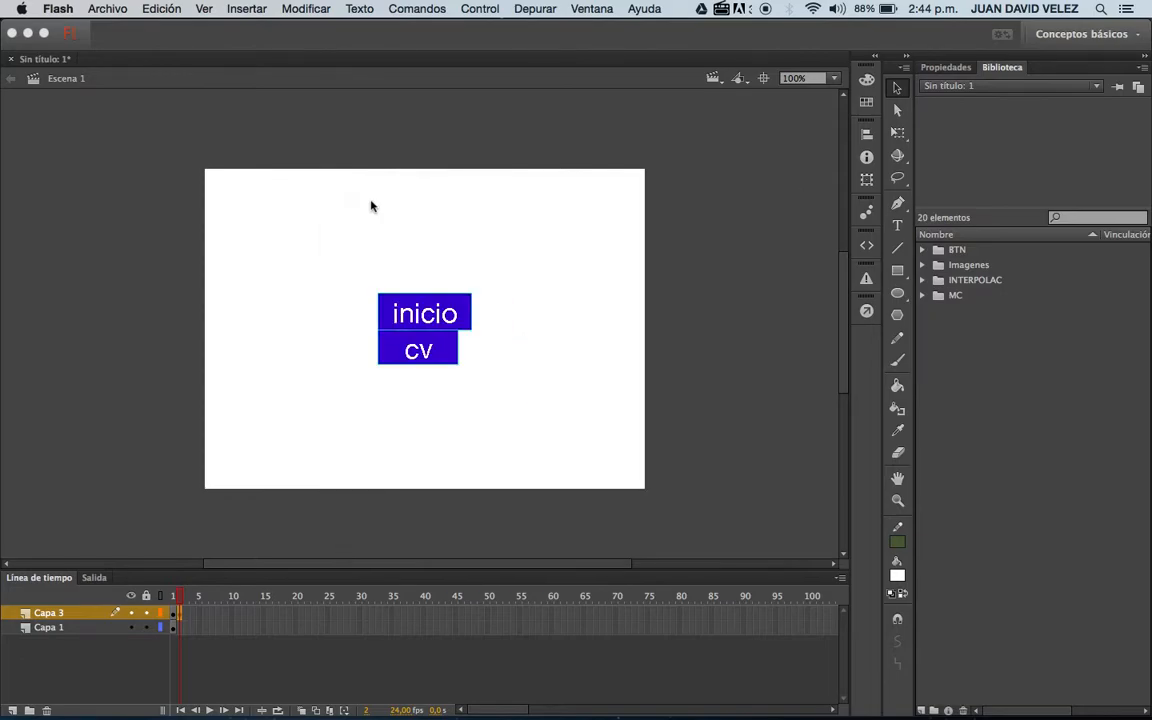
{"action": "left_click", "coordinate": [174, 614]}
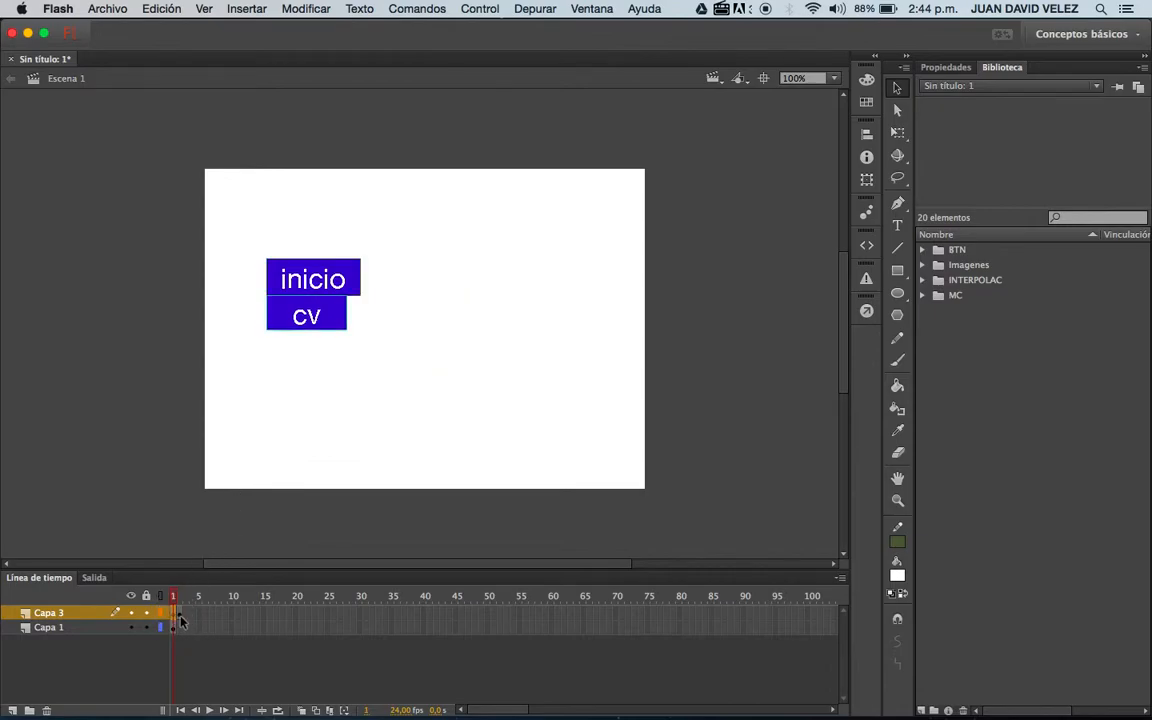
{"action": "left_click", "coordinate": [181, 614]}
{"action": "left_click", "coordinate": [174, 614]}
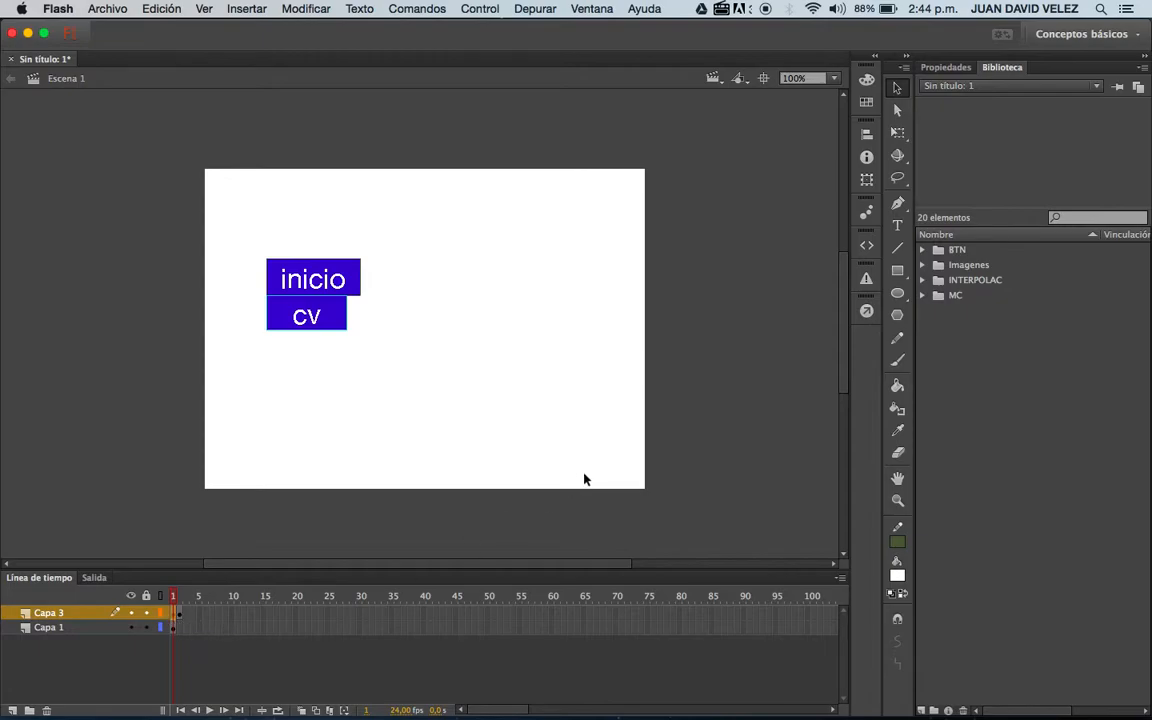
Browse the ActionScript code snippets, including the "Navegación de línea de tiempo" category.
{"action": "left_click", "coordinate": [866, 255]}
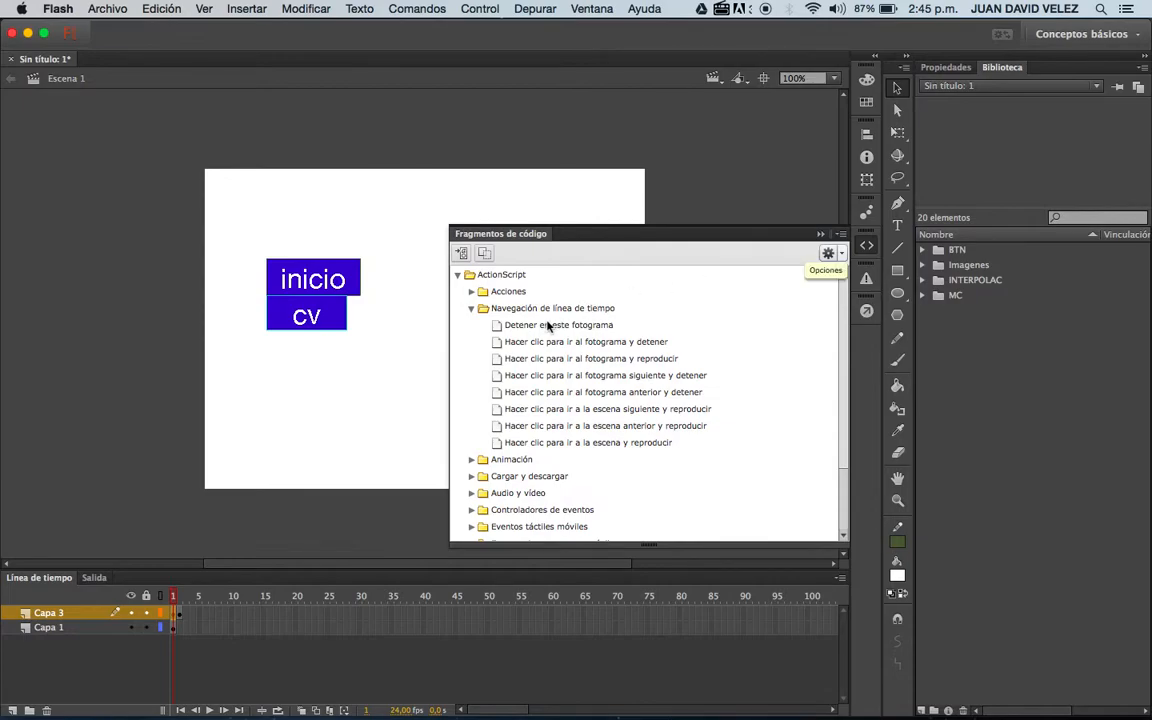
{"action": "scroll", "coordinate": [462, 277], "scroll_direction": "down", "scroll_amount": 3}
{"action": "left_click", "coordinate": [460, 276]}
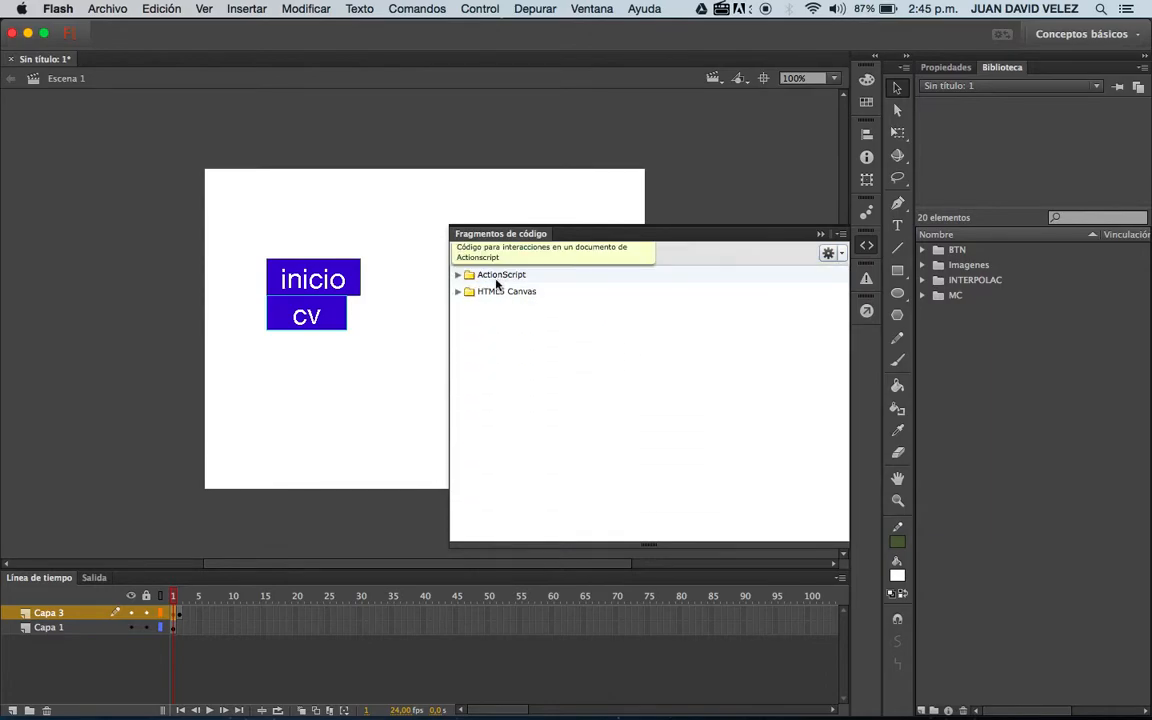
{"action": "left_click", "coordinate": [458, 274]}
{"action": "left_click", "coordinate": [471, 306]}
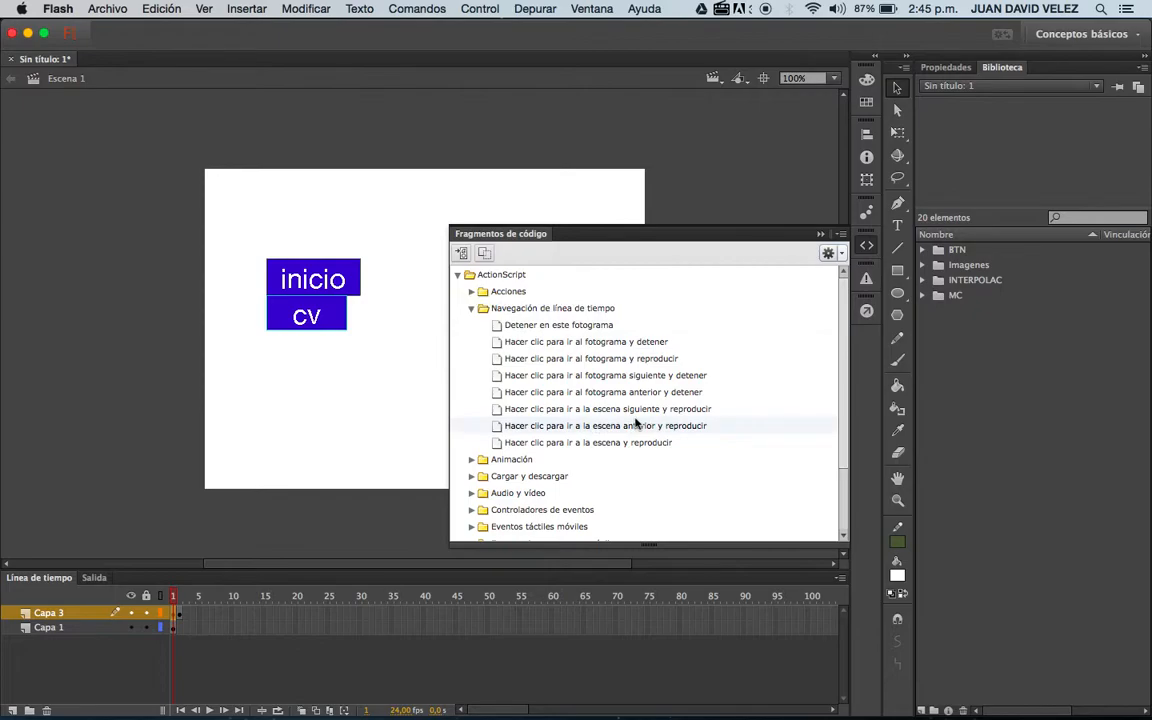
{"action": "left_click", "coordinate": [472, 308]}
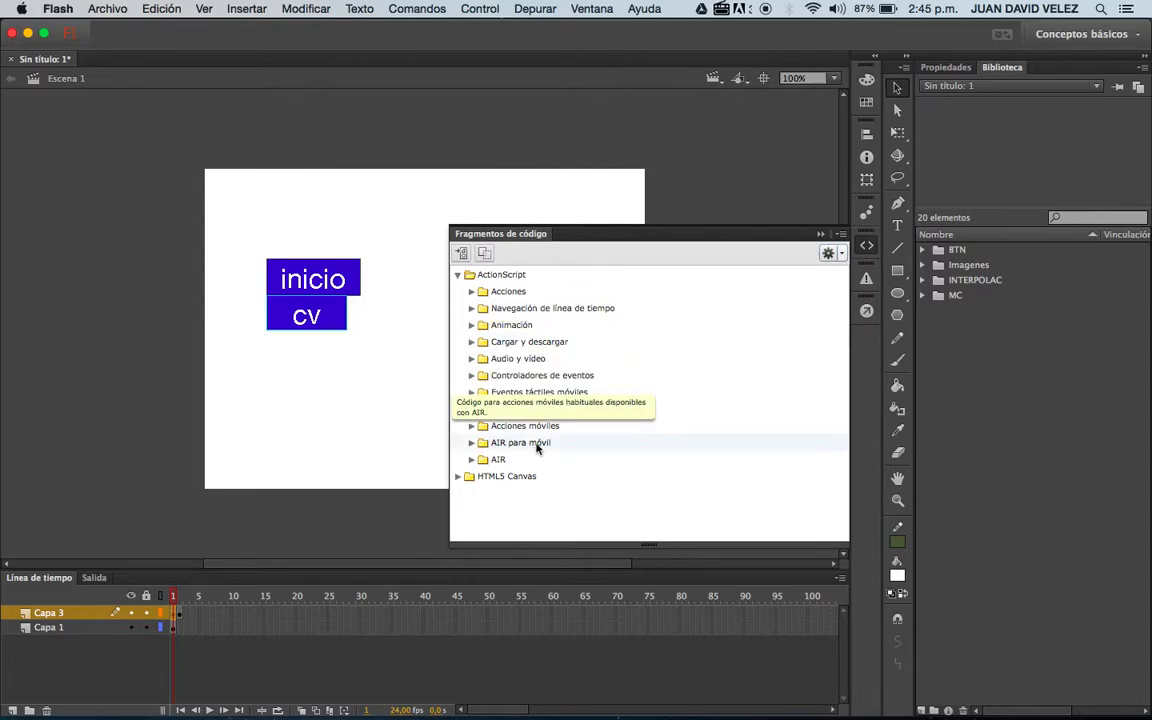
Close the code snippets and add the script stop(); to frame 1 of Capa 3.
{"action": "left_click", "coordinate": [472, 309]}
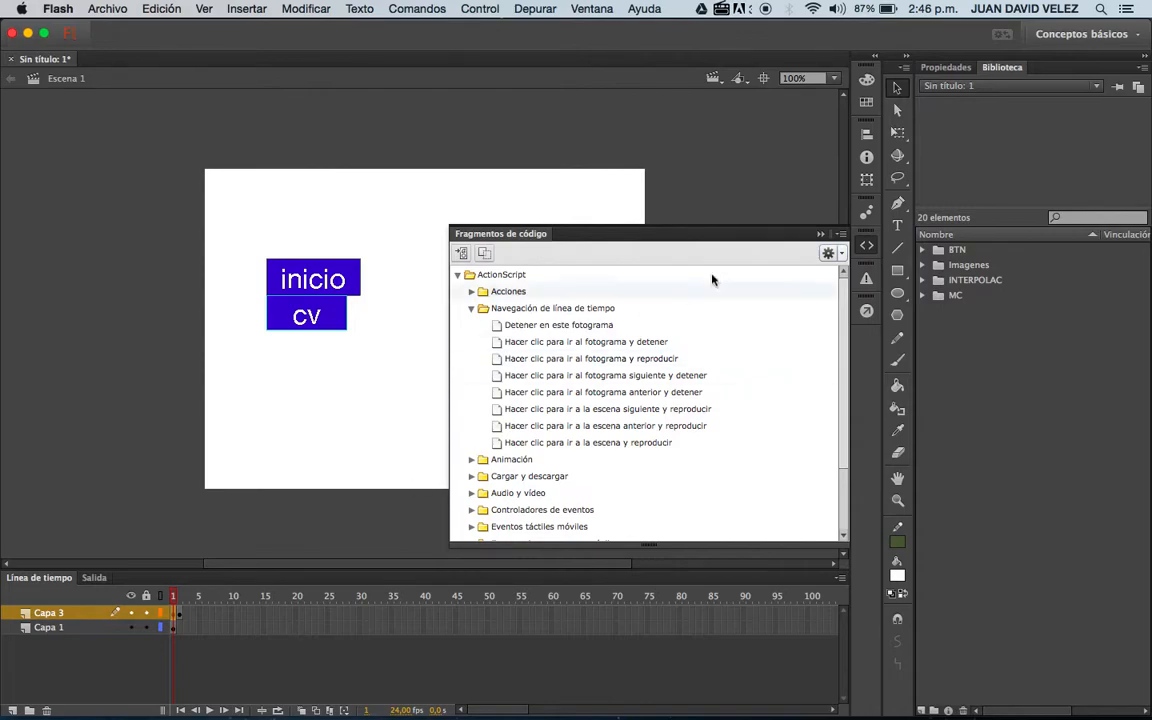
{"action": "left_click", "coordinate": [820, 234]}
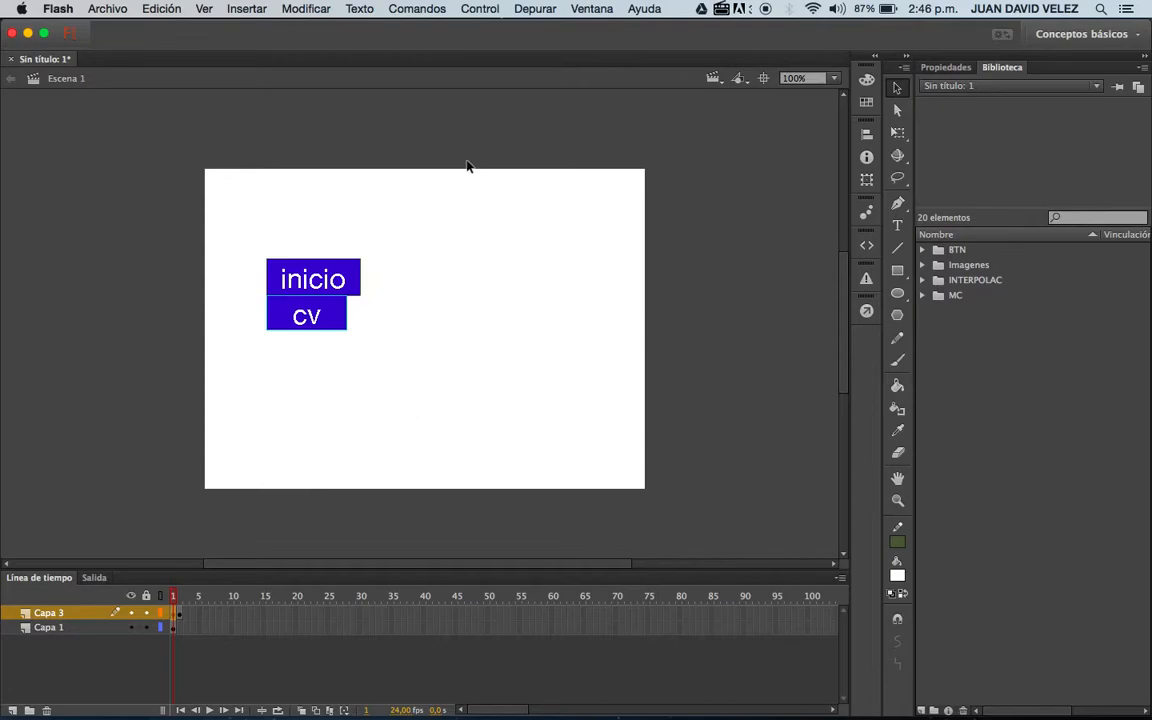
{"action": "left_click", "coordinate": [591, 9]}
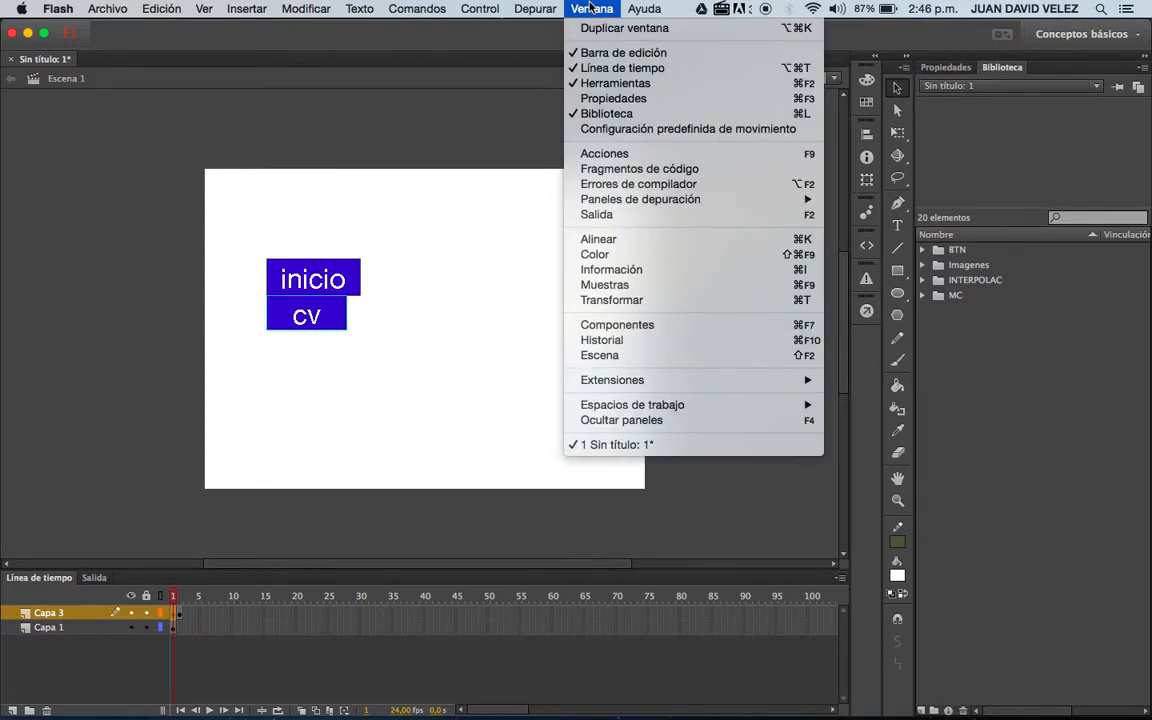
{"action": "left_click", "coordinate": [660, 156]}
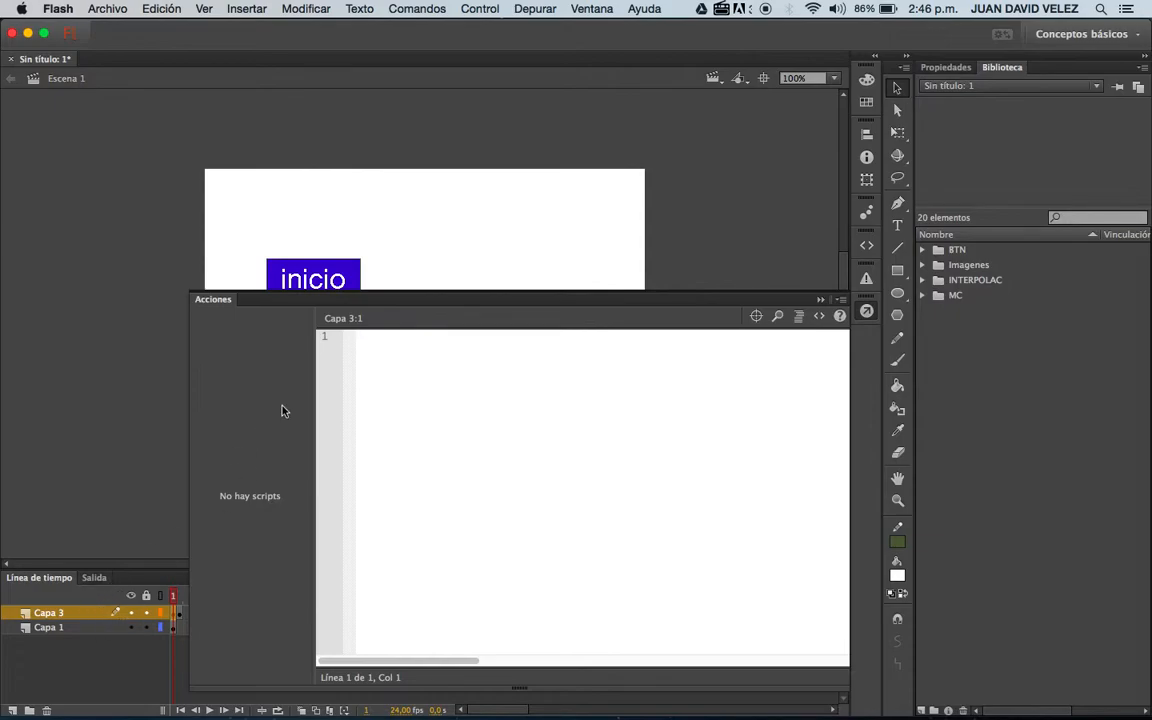
{"action": "type", "text": "stop();"}
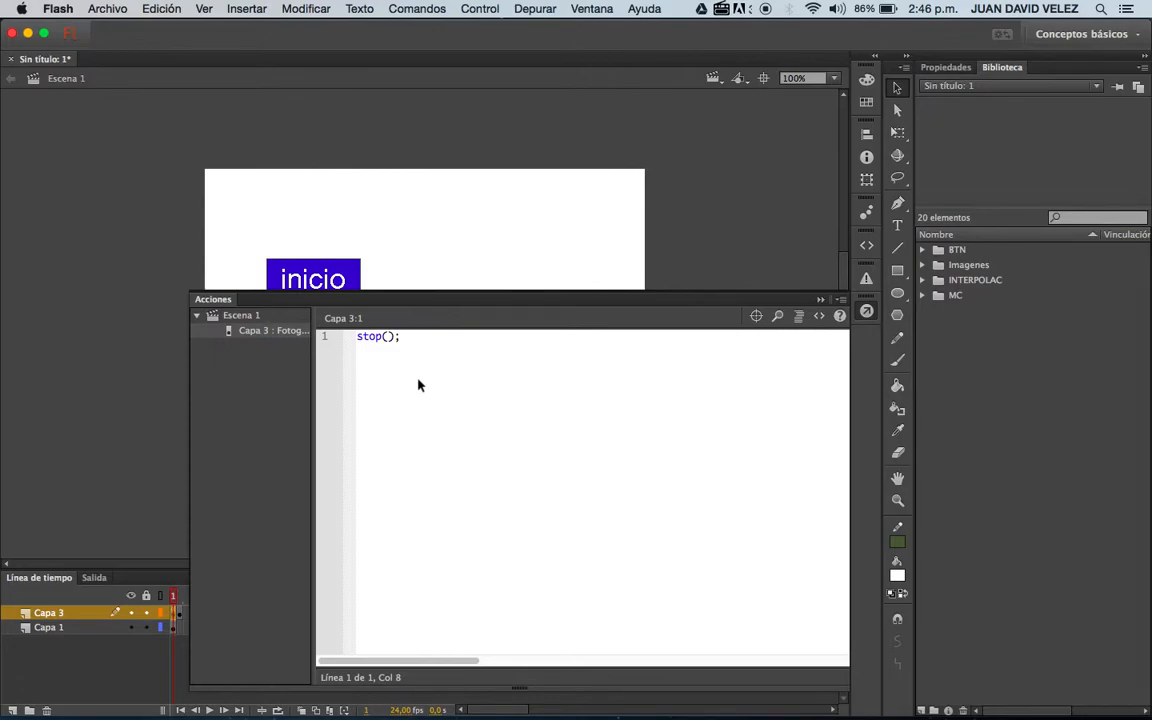
Test the movie with the stop action, close the preview and check frames 2 and 1 of Capa 3.
{"action": "key", "text": "super+Return"}
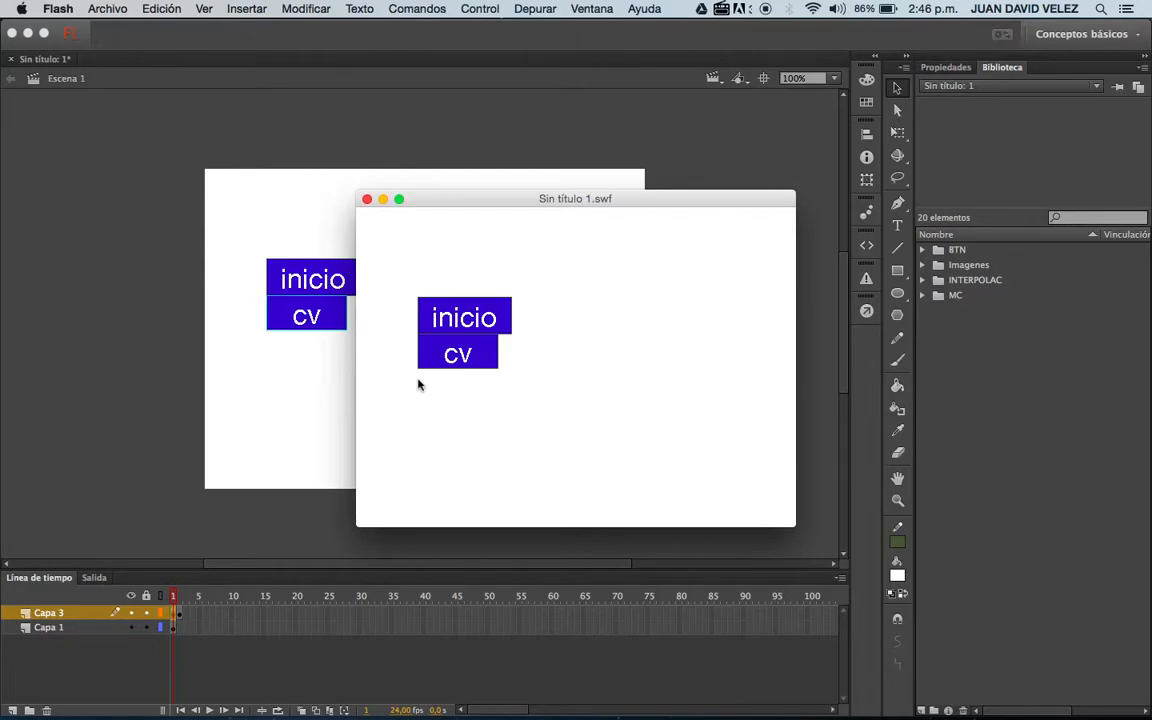
{"action": "left_click", "coordinate": [367, 199]}
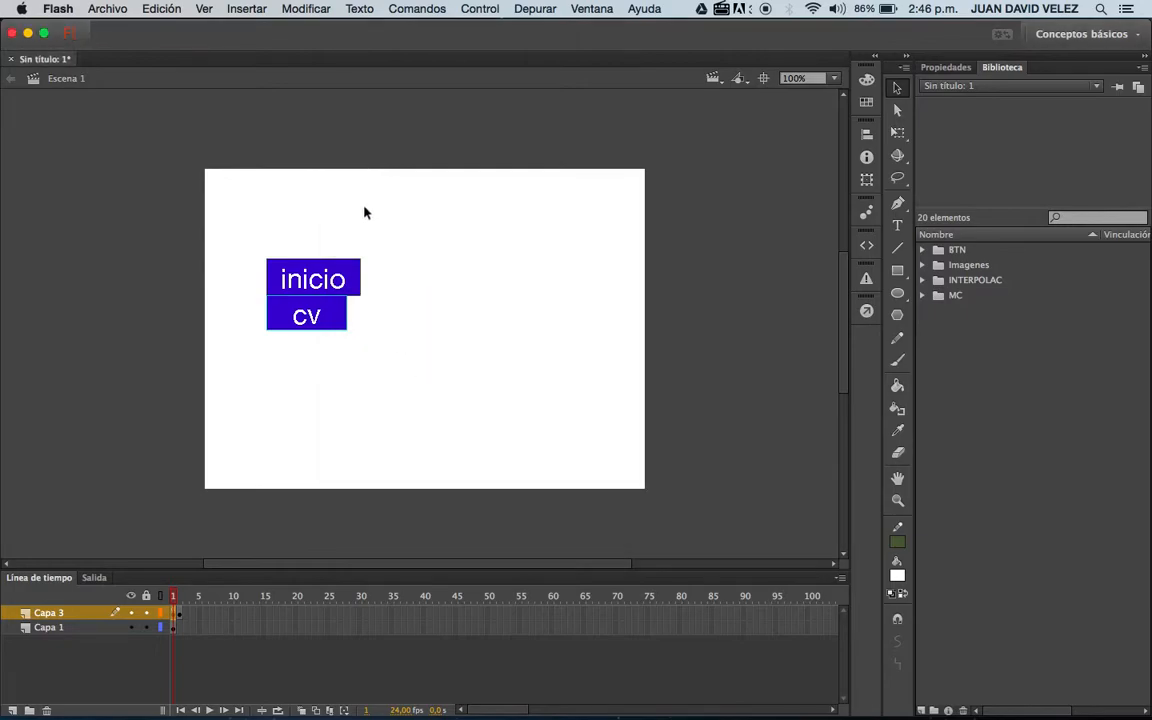
{"action": "left_click", "coordinate": [199, 614]}
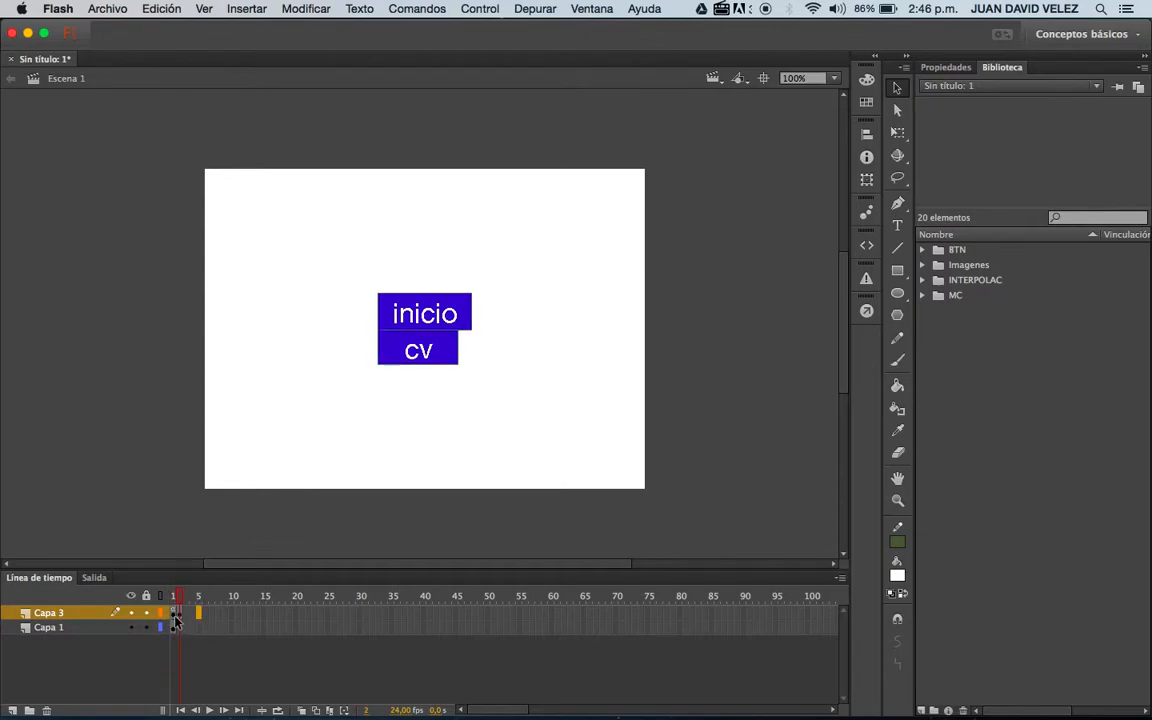
{"action": "left_click", "coordinate": [173, 614]}
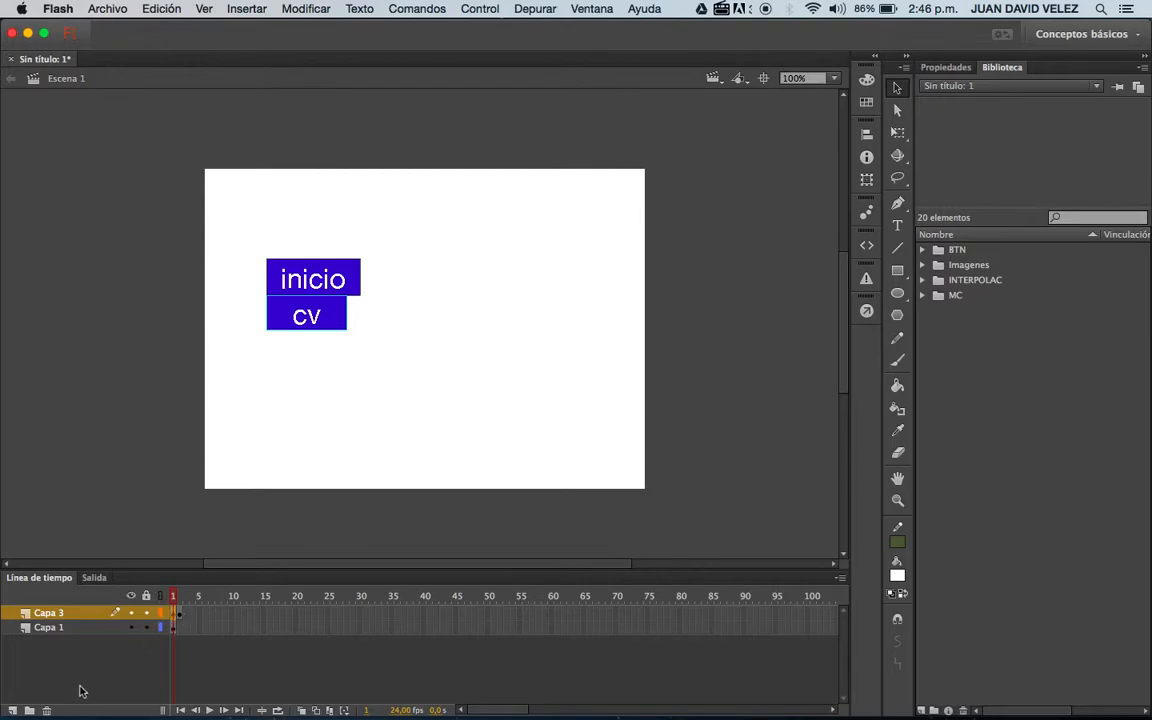
Add a new layer above Capa 3 and name it "comportamiento".
{"action": "left_click", "coordinate": [13, 710]}
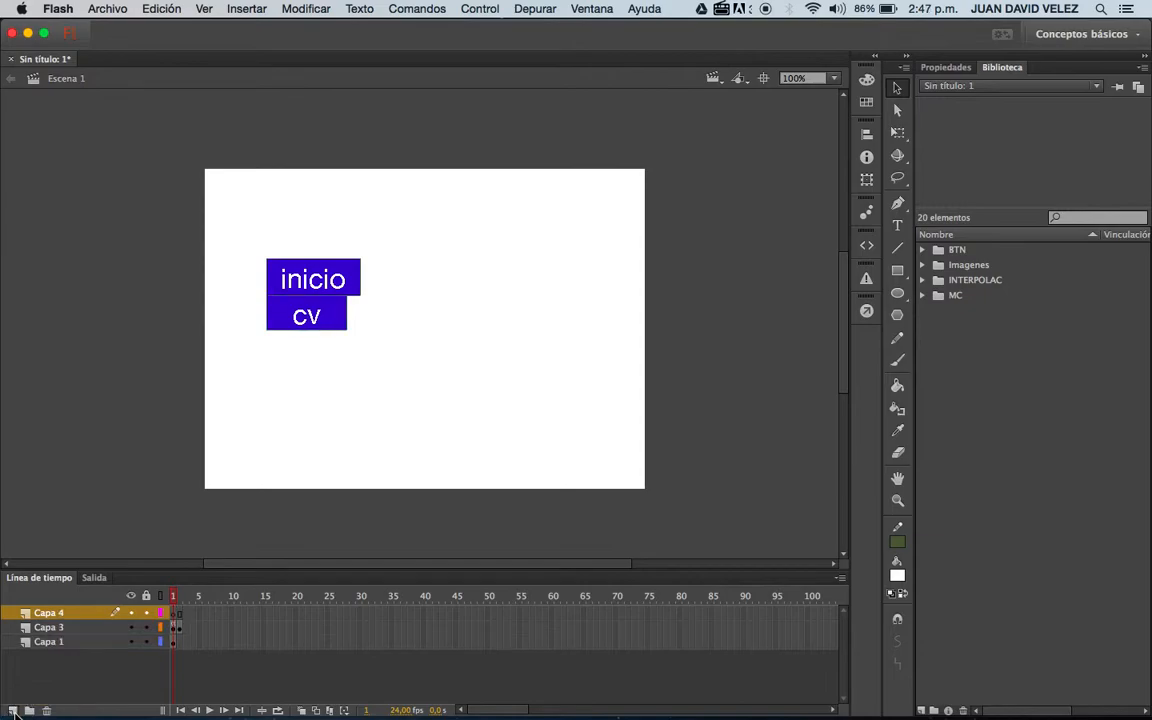
{"action": "double_click", "coordinate": [52, 613]}
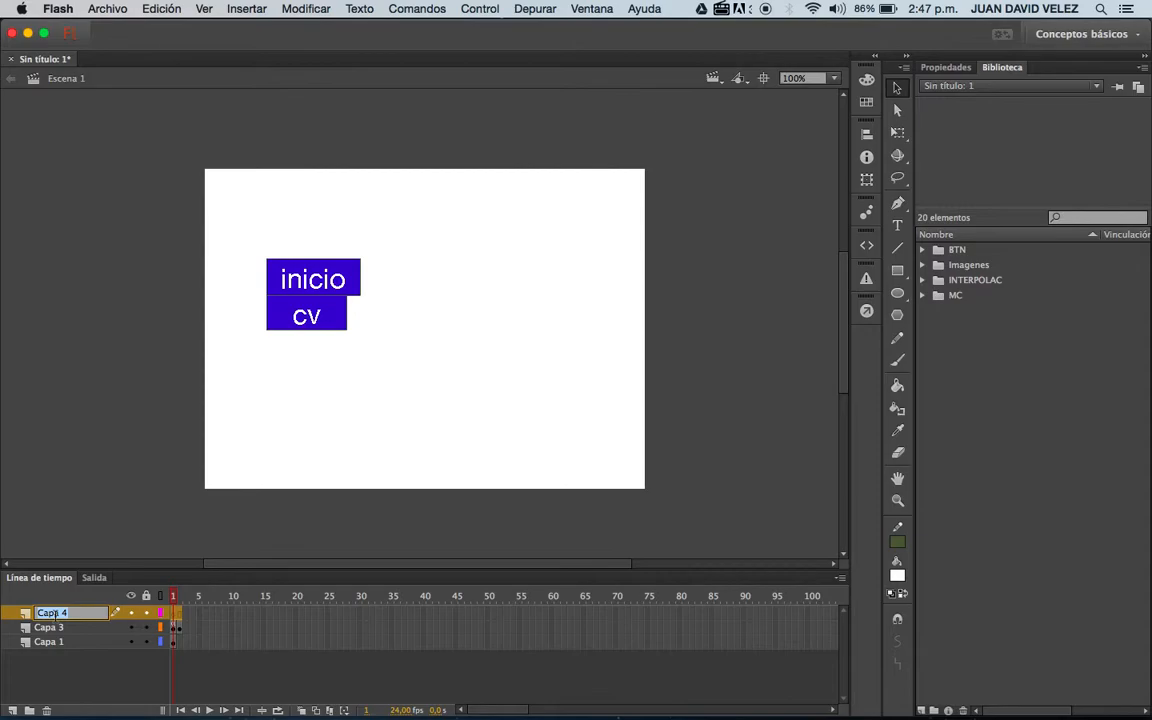
{"action": "type", "text": "comportamiento"}
{"action": "key", "text": "Return"}
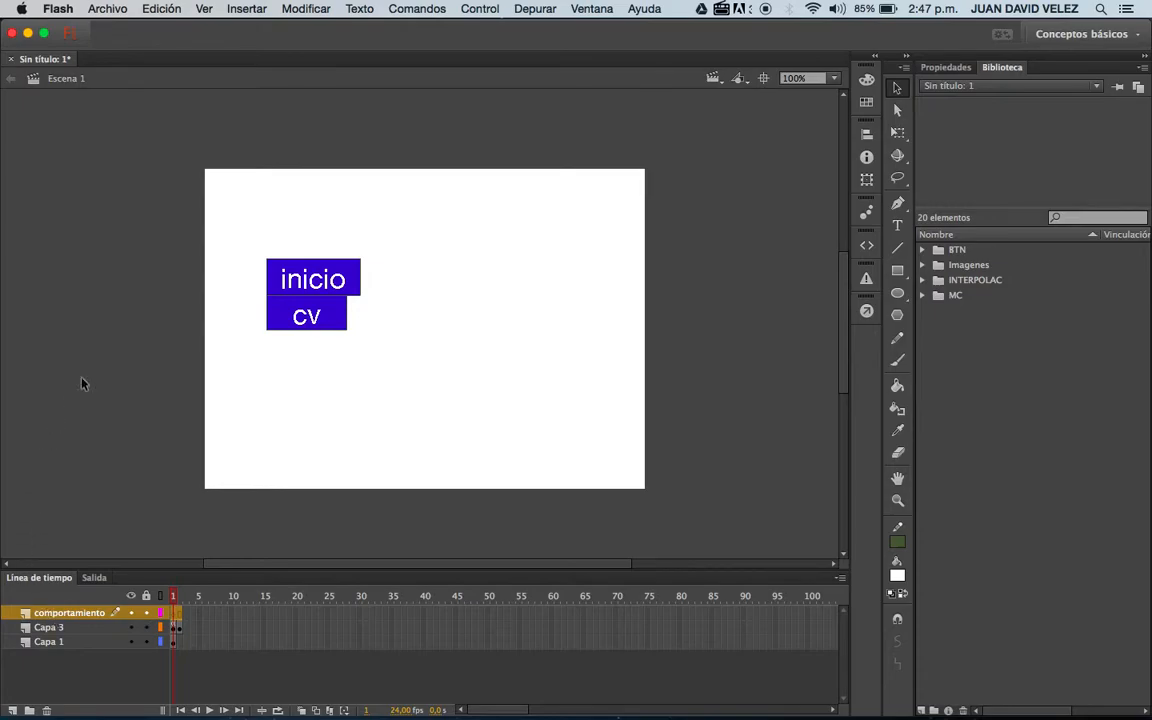
Convert the "inicio" group on frame 1 into a symbol of type Botón, keeping the default name.
{"action": "left_click", "coordinate": [176, 630]}
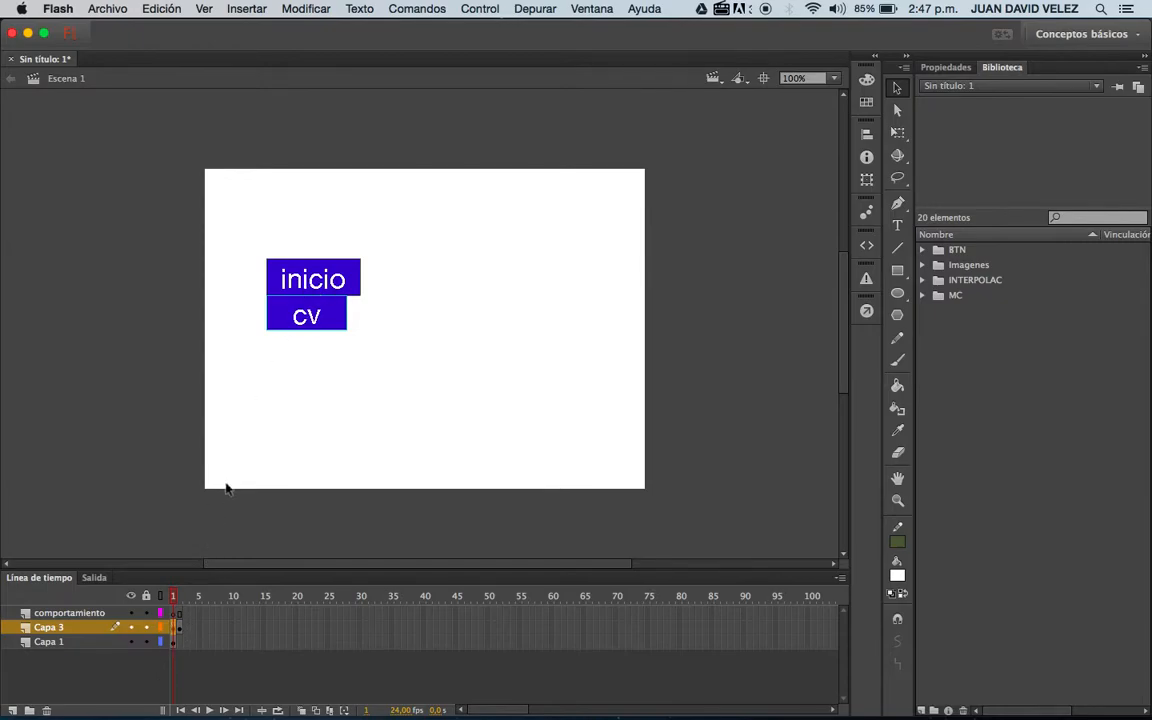
{"action": "left_click", "coordinate": [342, 279]}
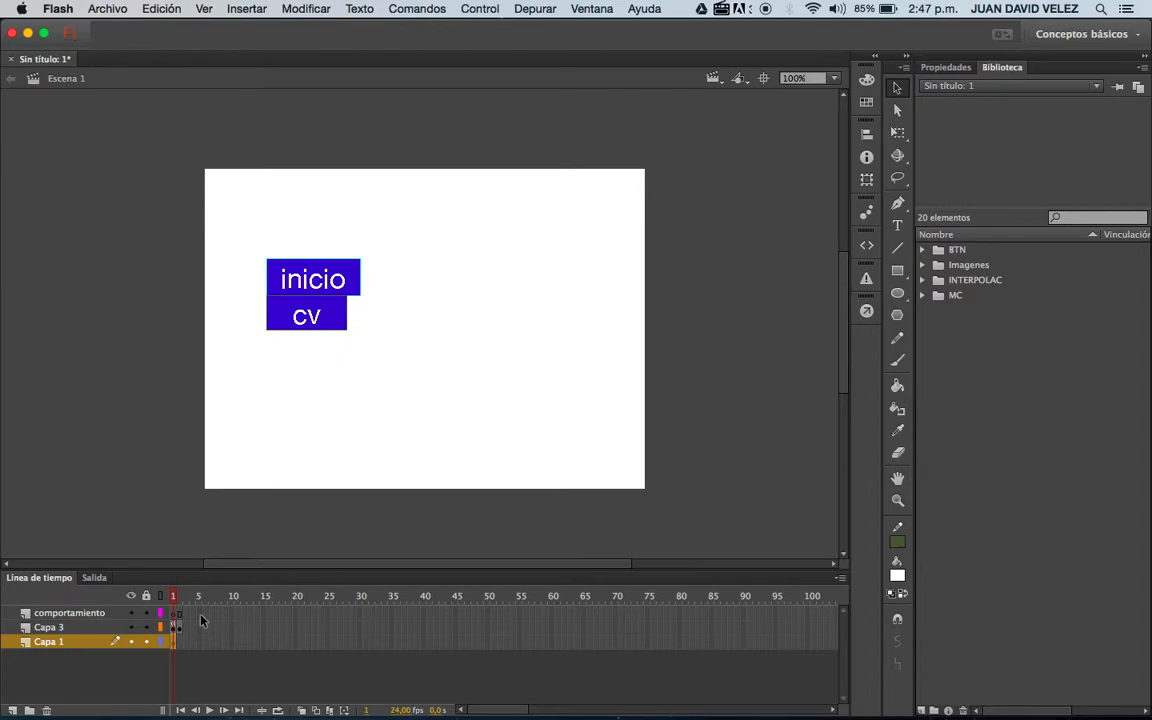
{"action": "key", "text": "F8"}
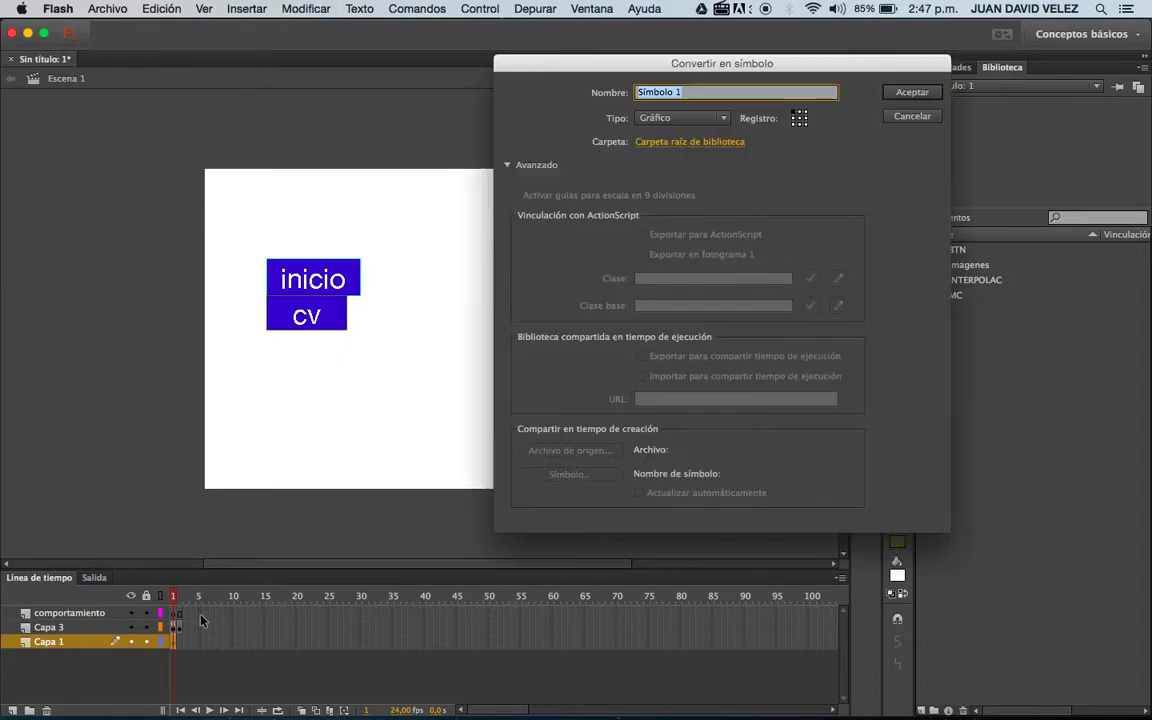
{"action": "left_click", "coordinate": [705, 118]}
{"action": "left_click", "coordinate": [692, 150]}
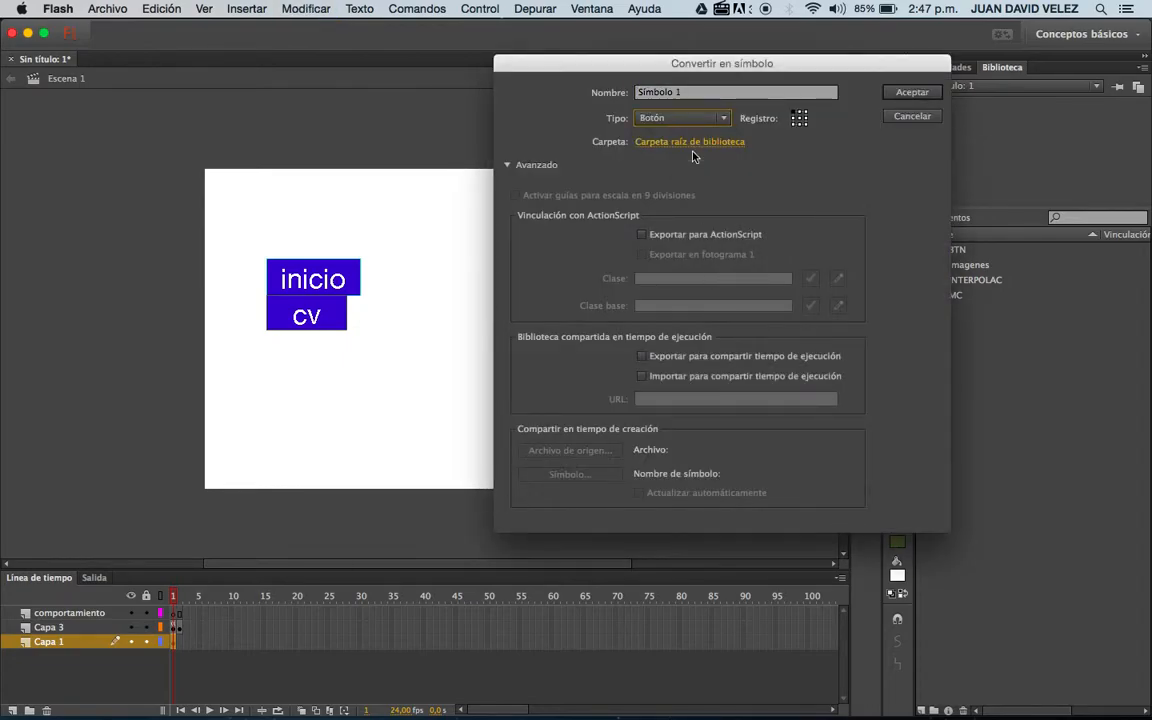
{"action": "left_click", "coordinate": [912, 92]}
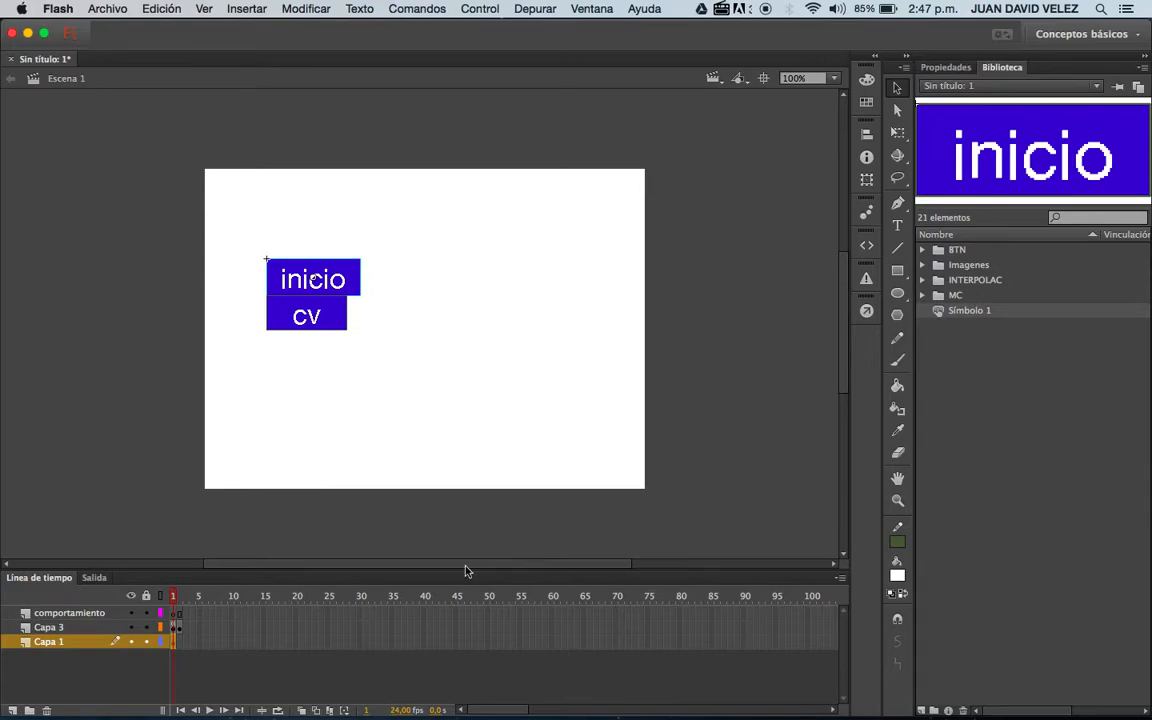
Convert the "cv" group on frame 1 of Capa 3 into a Botón symbol with the default name.
{"action": "left_click", "coordinate": [172, 627]}
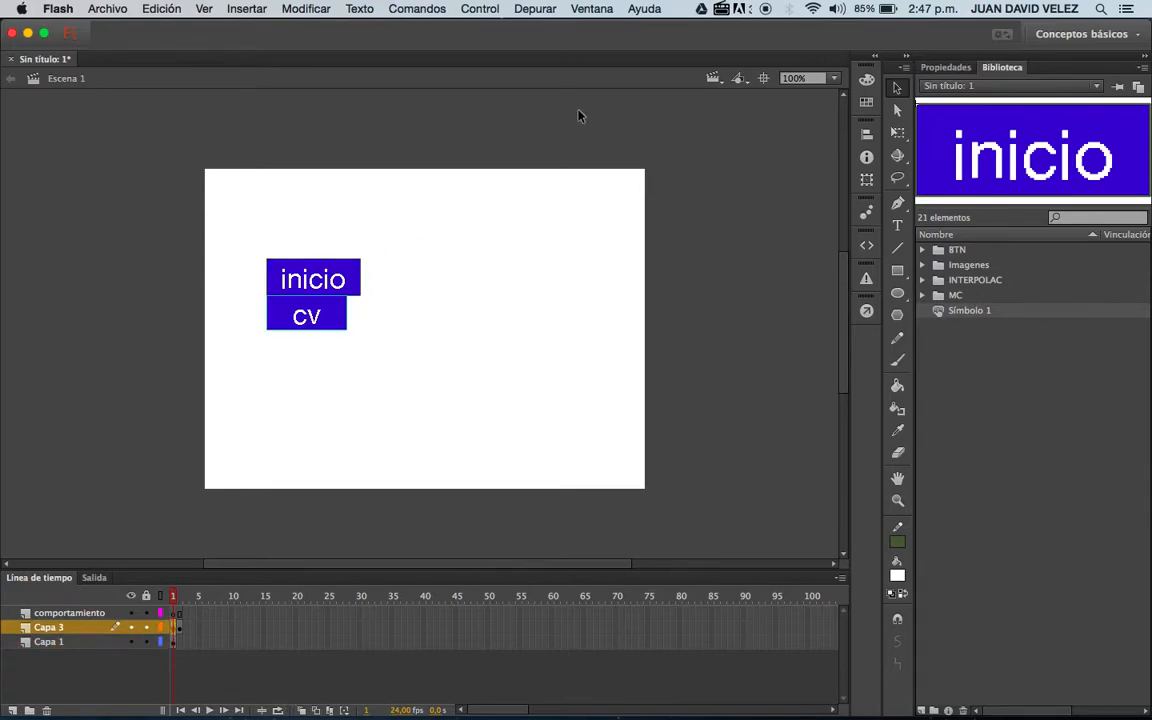
{"action": "key", "text": "F8"}
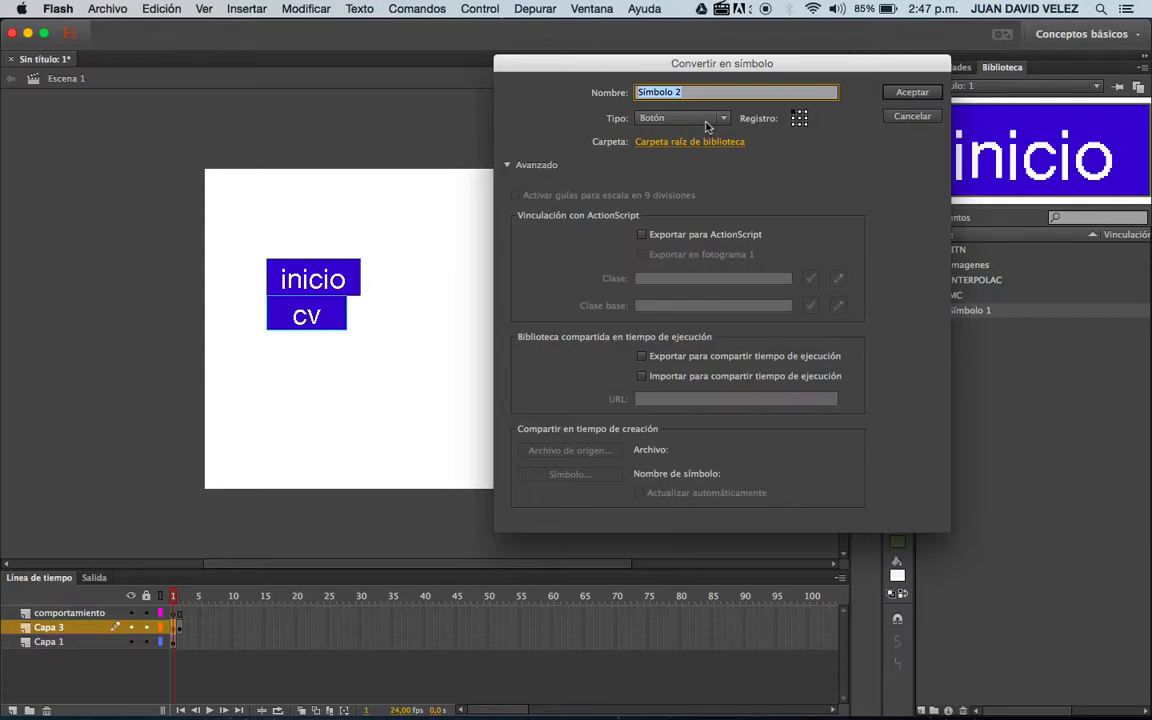
{"action": "left_click", "coordinate": [903, 95]}
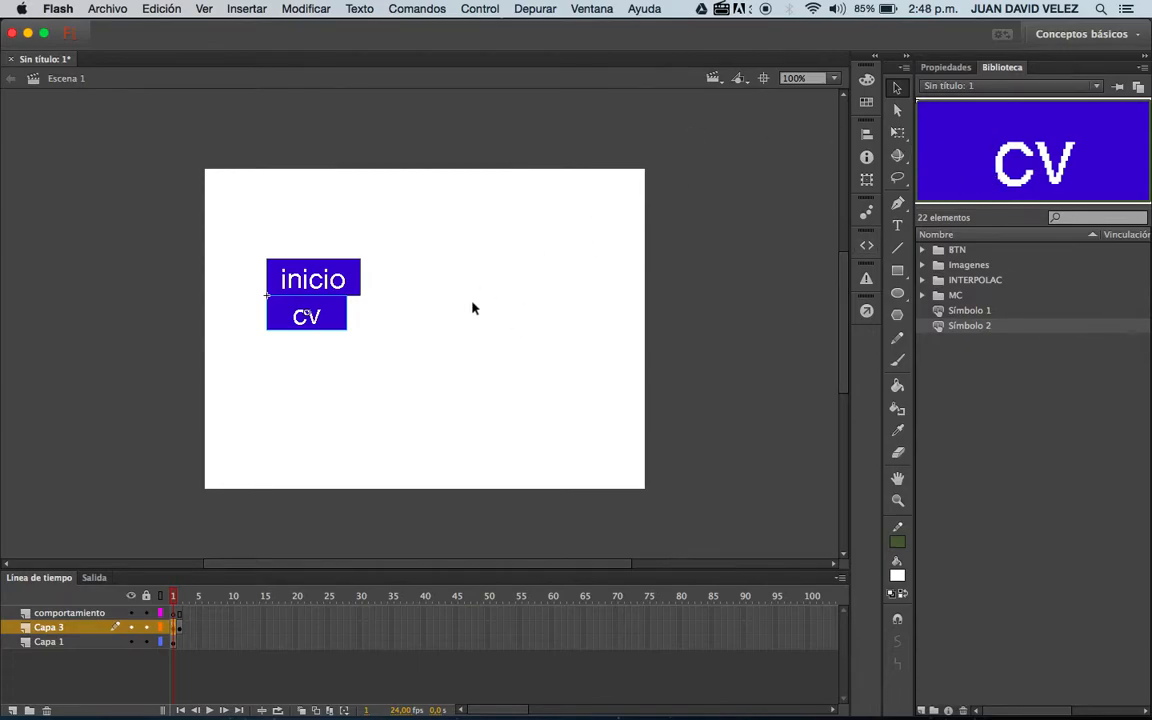
Delete both buttons from the stage and place the "cv" and "inicio" library symbols side by side on Capa 1, with "cv" on the left.
{"action": "left_click_drag", "start_coordinate": [244, 249], "coordinate": [471, 425]}
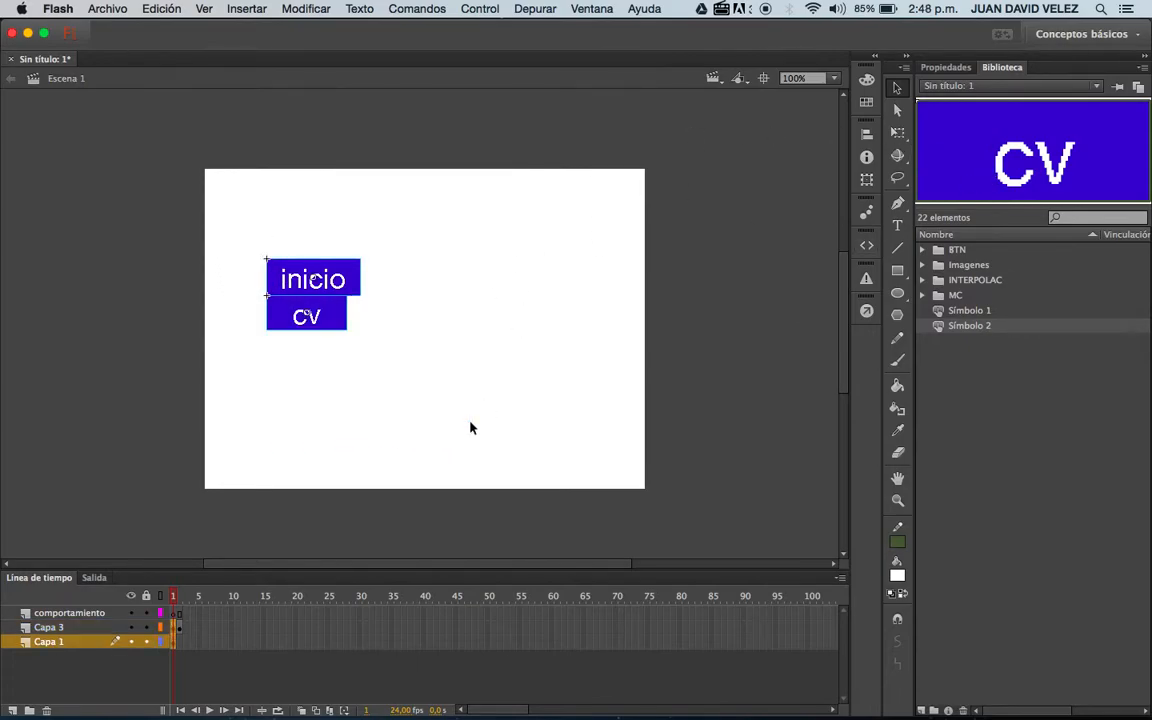
{"action": "key", "text": "Delete"}
{"action": "left_click_drag", "start_coordinate": [1000, 334], "coordinate": [284, 281]}
{"action": "left_click_drag", "start_coordinate": [975, 312], "coordinate": [401, 284]}
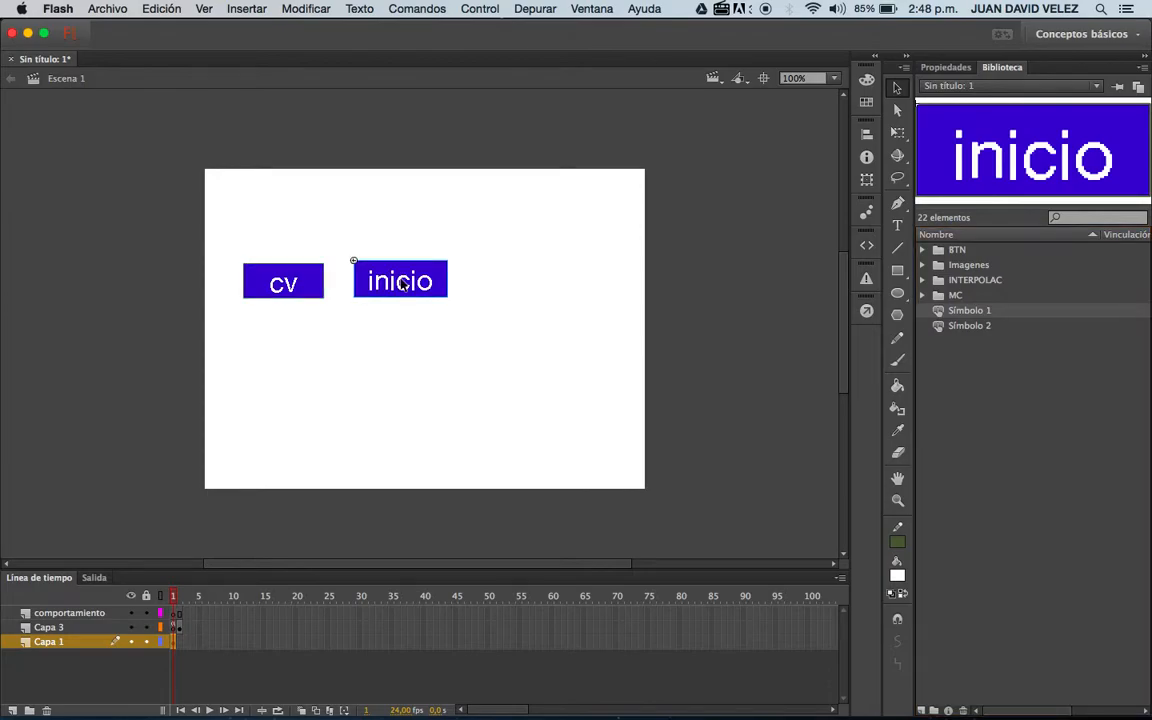